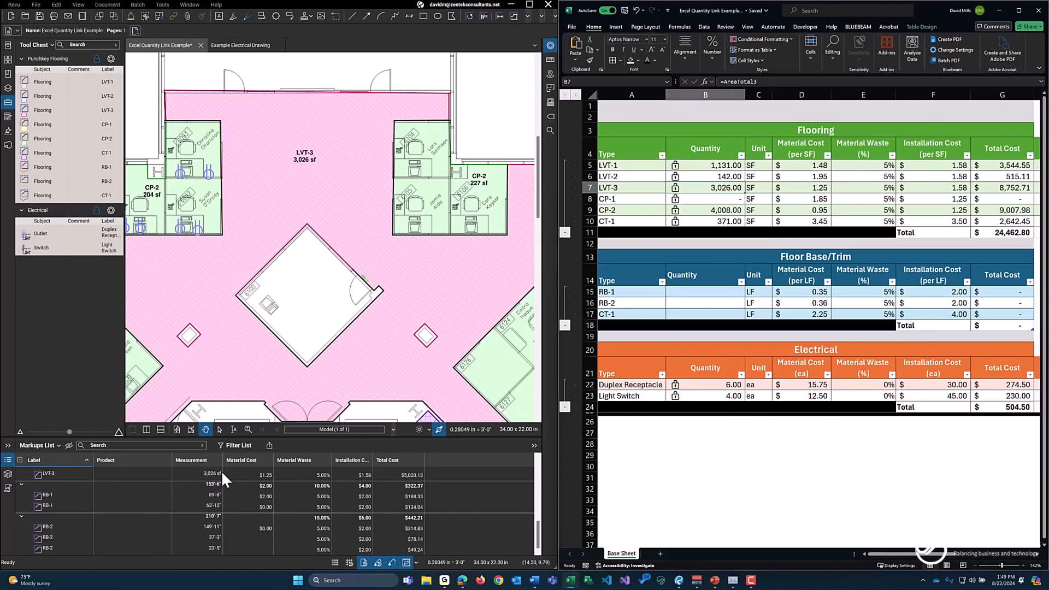
# Step: Export the Markups List of all pages as a CSV summary named Excel Quantity Link Example
pyautogui.scroll(3, 215, 490)
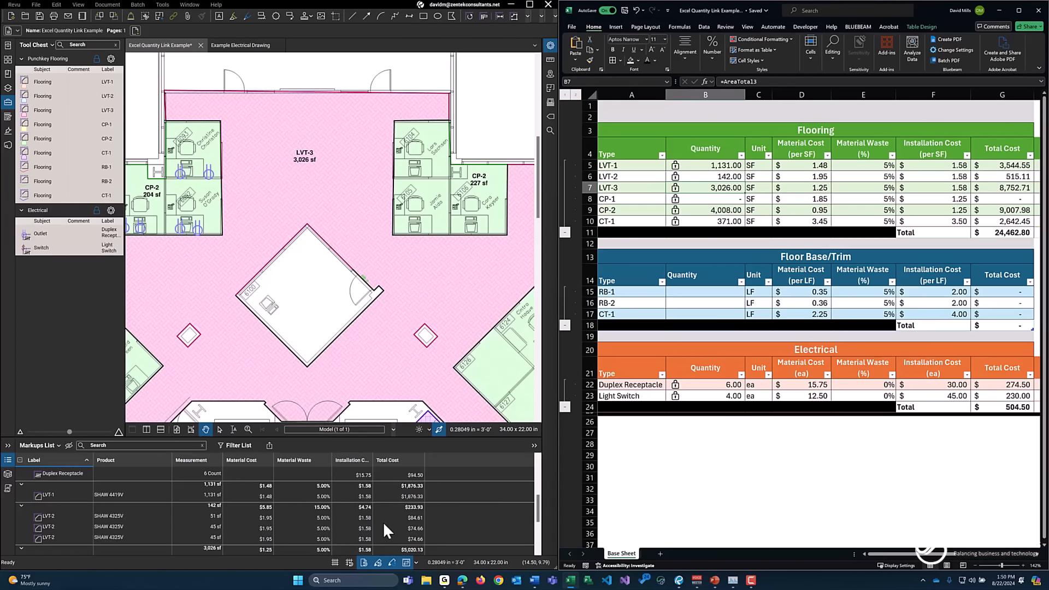
pyautogui.click(273, 448)
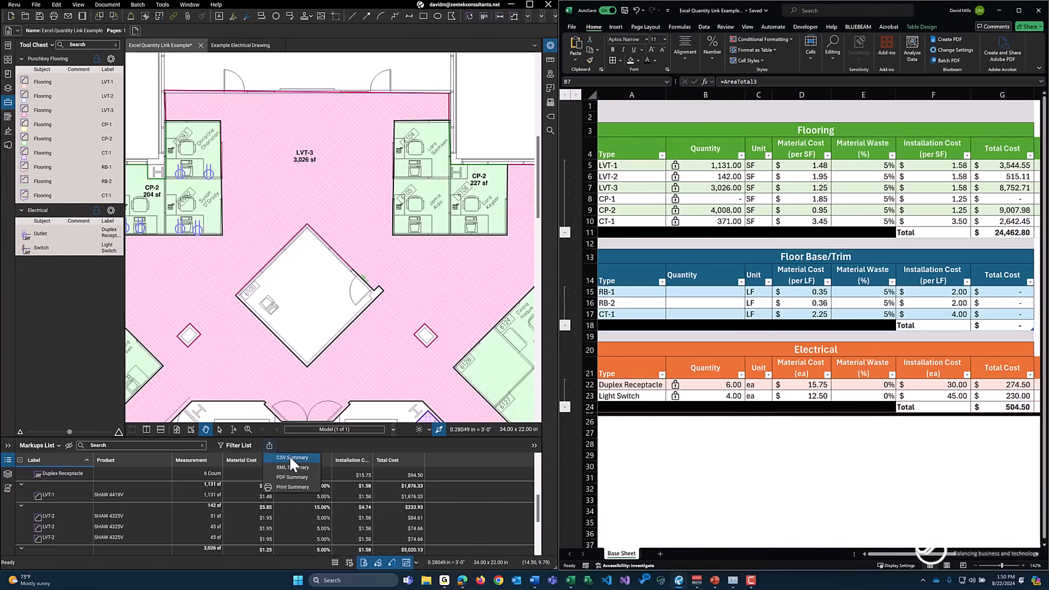
pyautogui.click(290, 459)
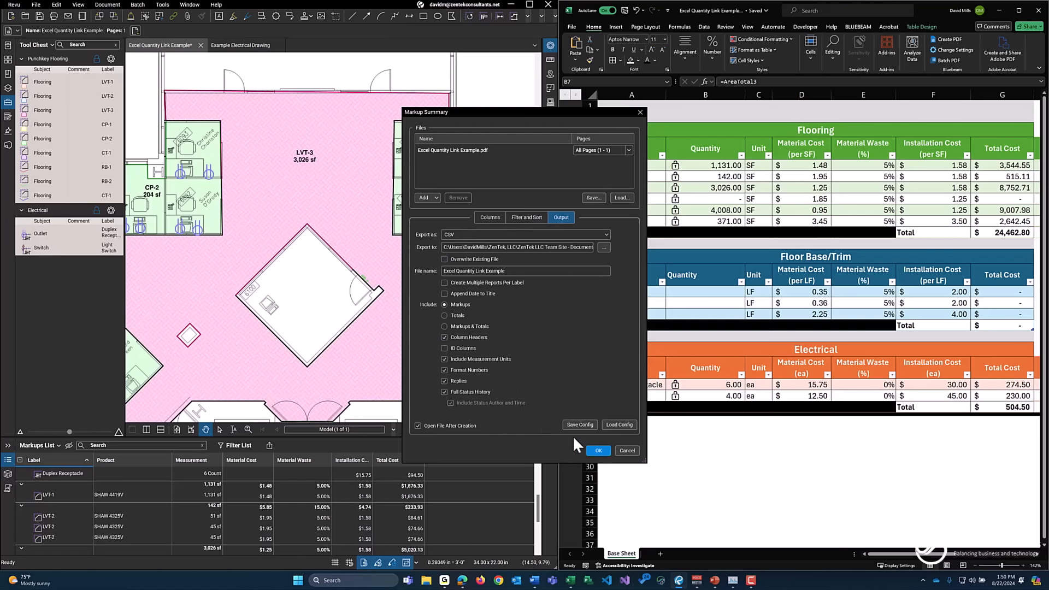
pyautogui.click(598, 451)
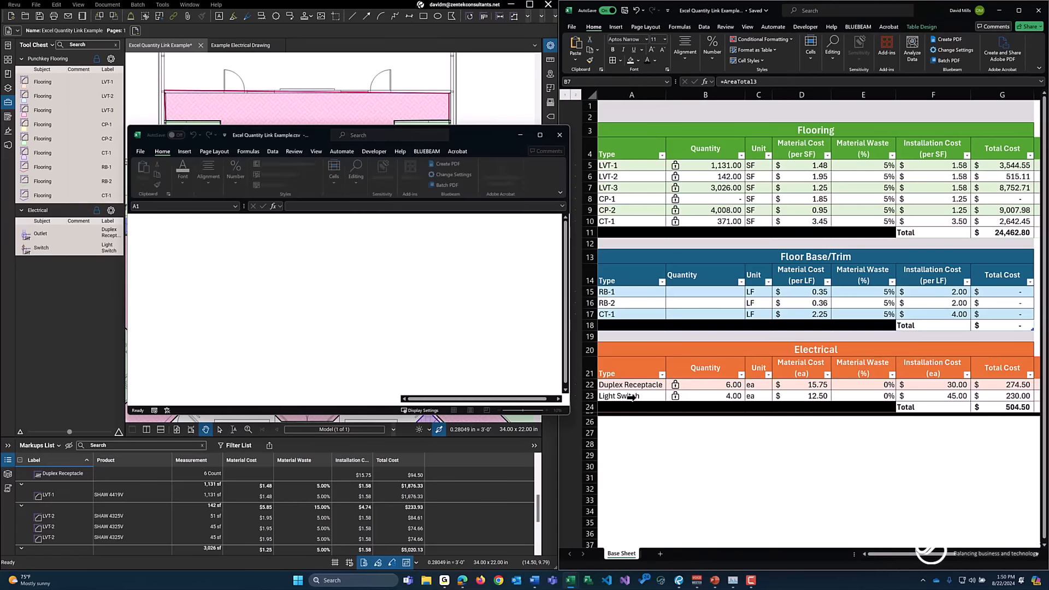
# Step: Examine the exported labels, measurements and costs in the maximized CSV workbook and close it
pyautogui.click(539, 134)
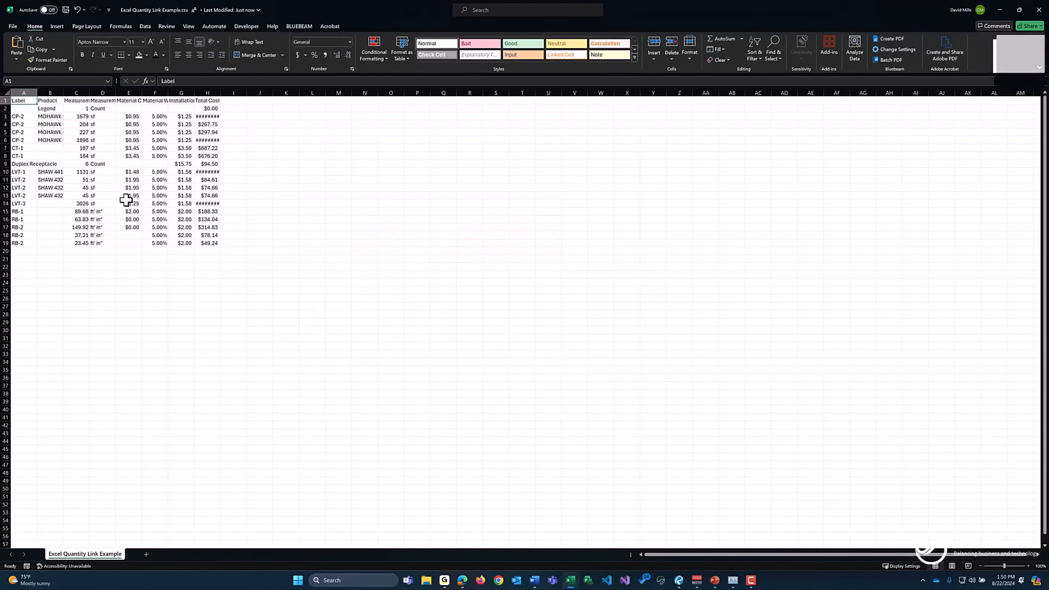
pyautogui.click(159, 183)
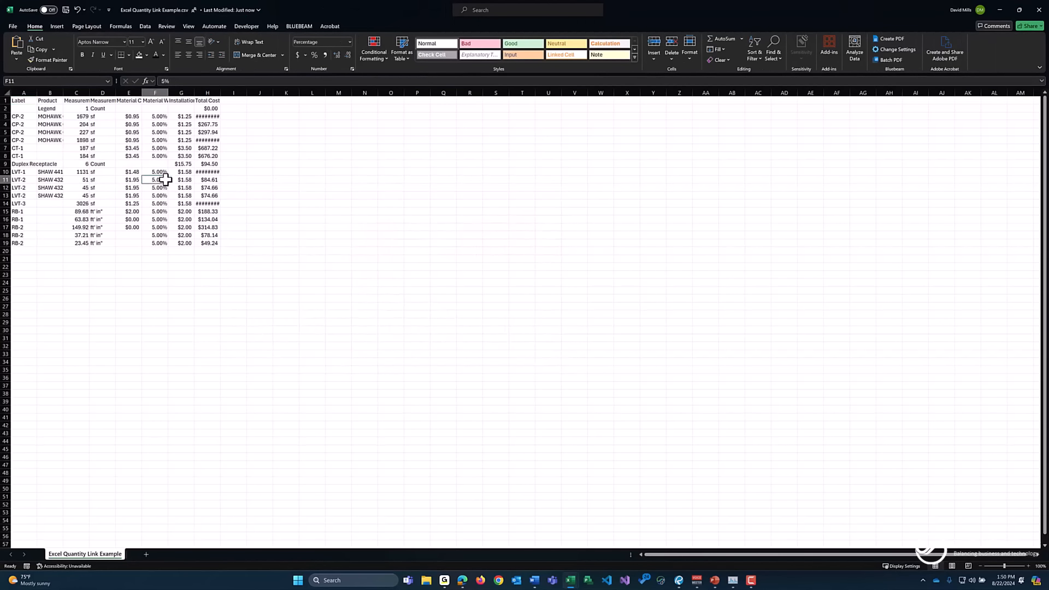
pyautogui.keyDown('ctrl'); pyautogui.scroll(1, 120, 185); pyautogui.keyUp('ctrl')
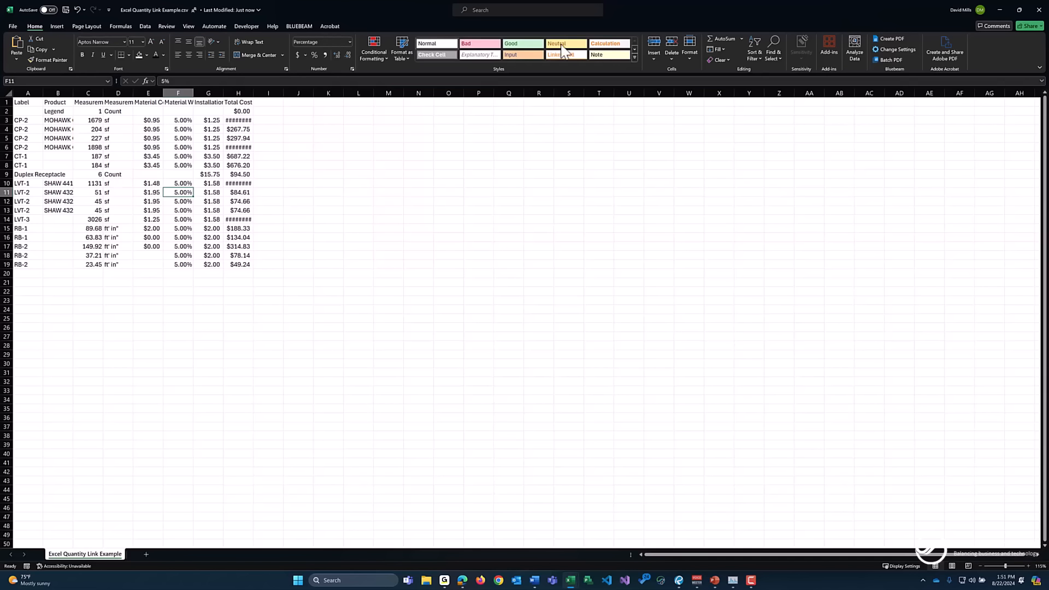
pyautogui.click(1037, 11)
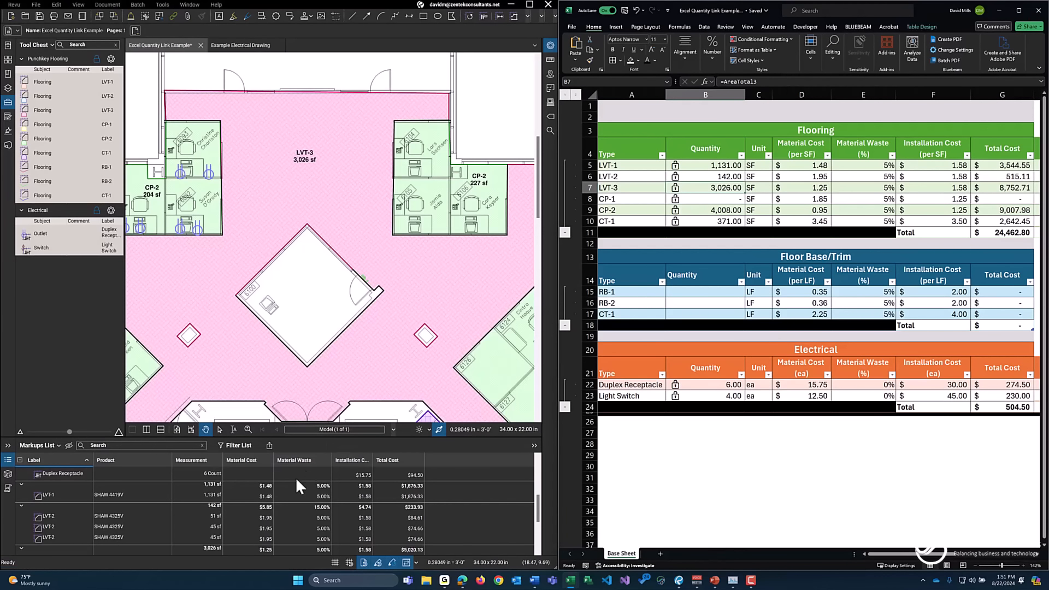
# Step: Extend the LVT-3 flooring area beyond the double-door wall by moving both of its upper corners to where the angled walls begin
pyautogui.scroll(-1, 301, 306)
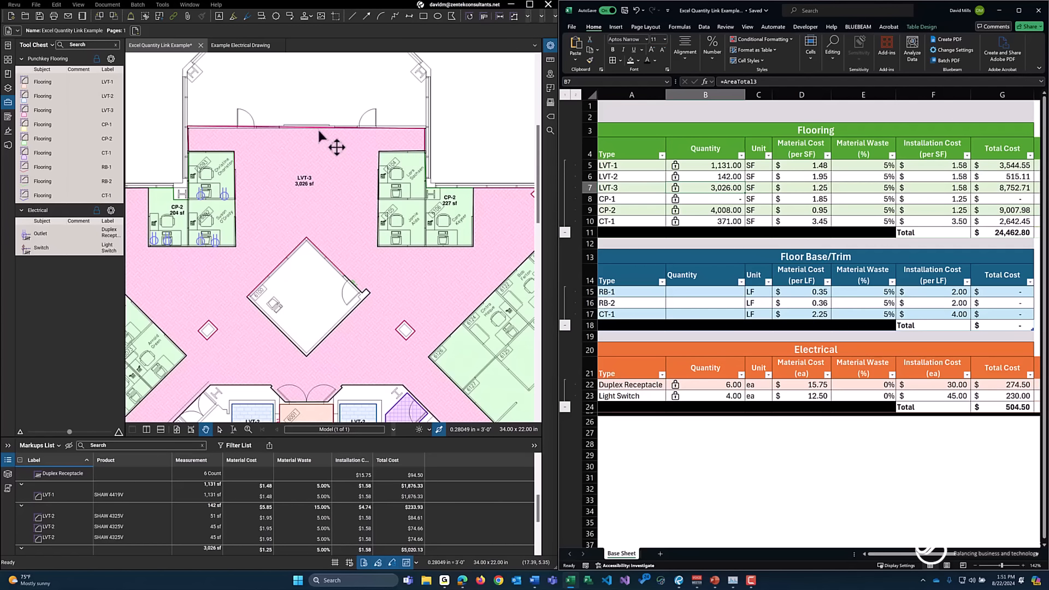
pyautogui.click(258, 130)
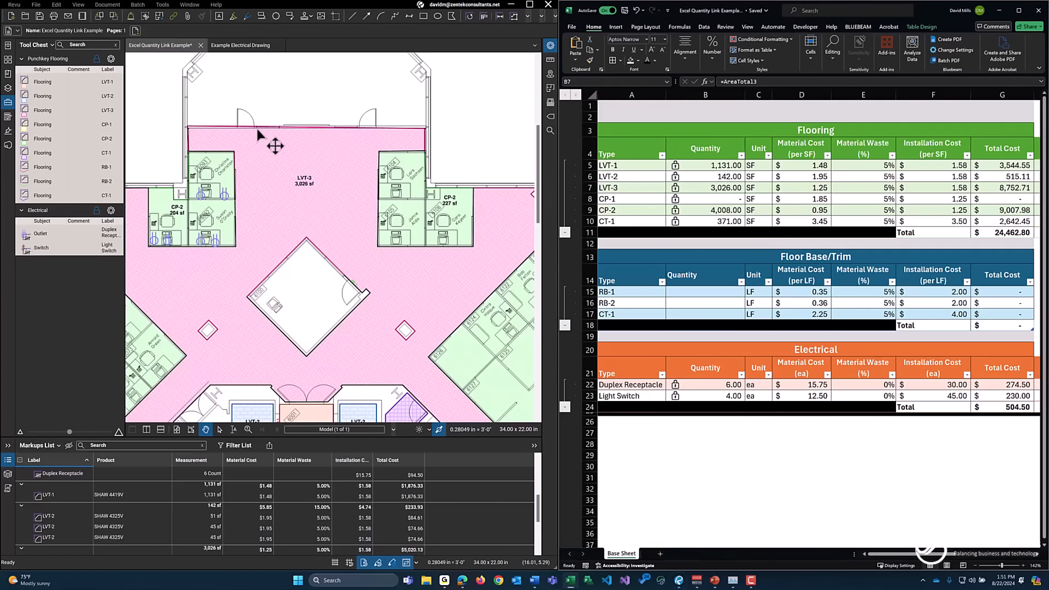
pyautogui.click(188, 115)
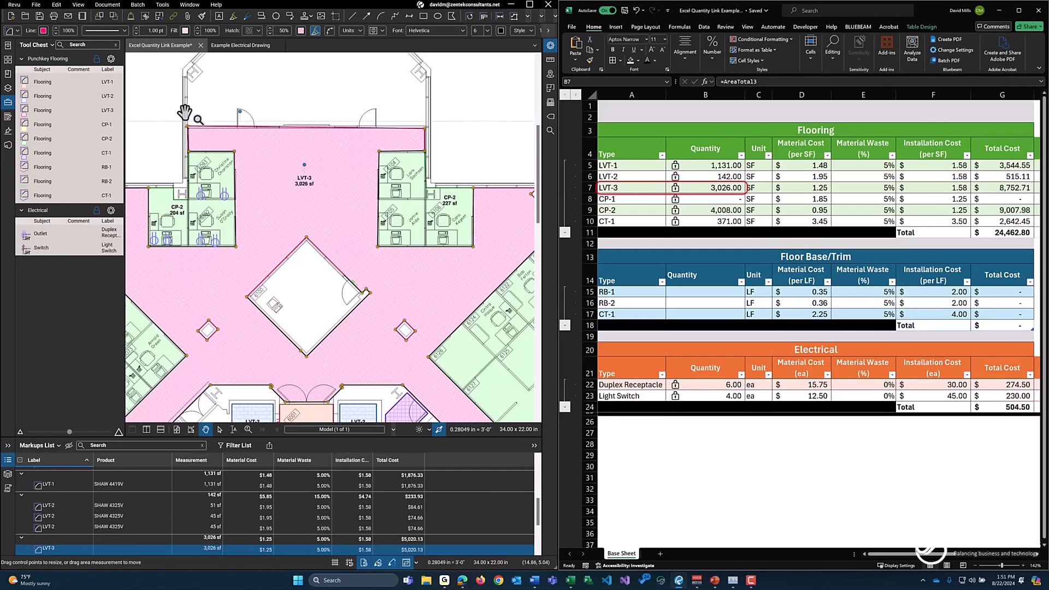
pyautogui.scroll(2, 184, 113)
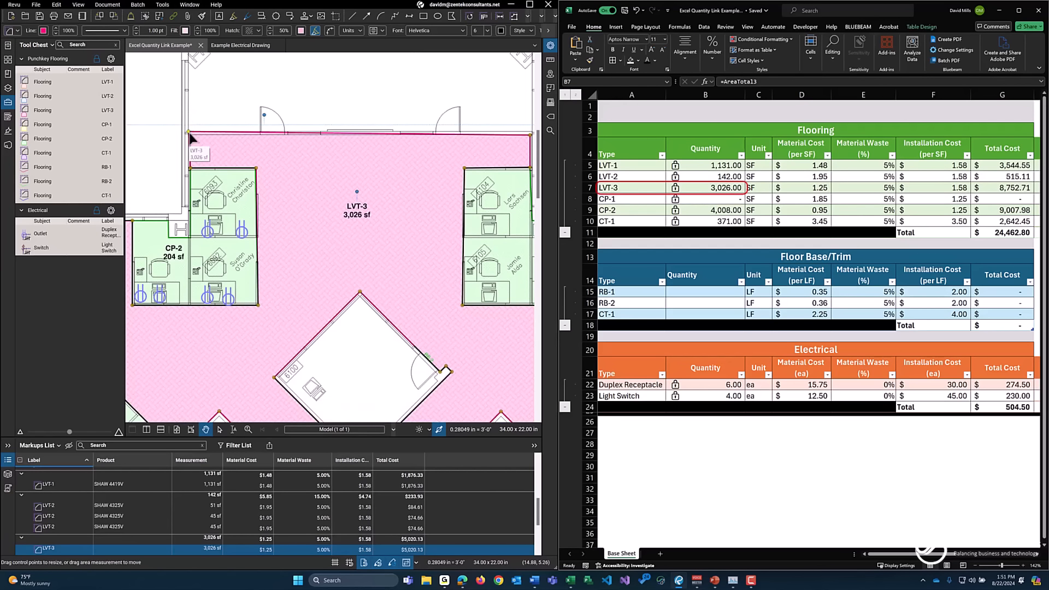
pyautogui.moveTo(188, 131); pyautogui.dragTo(189, 63)
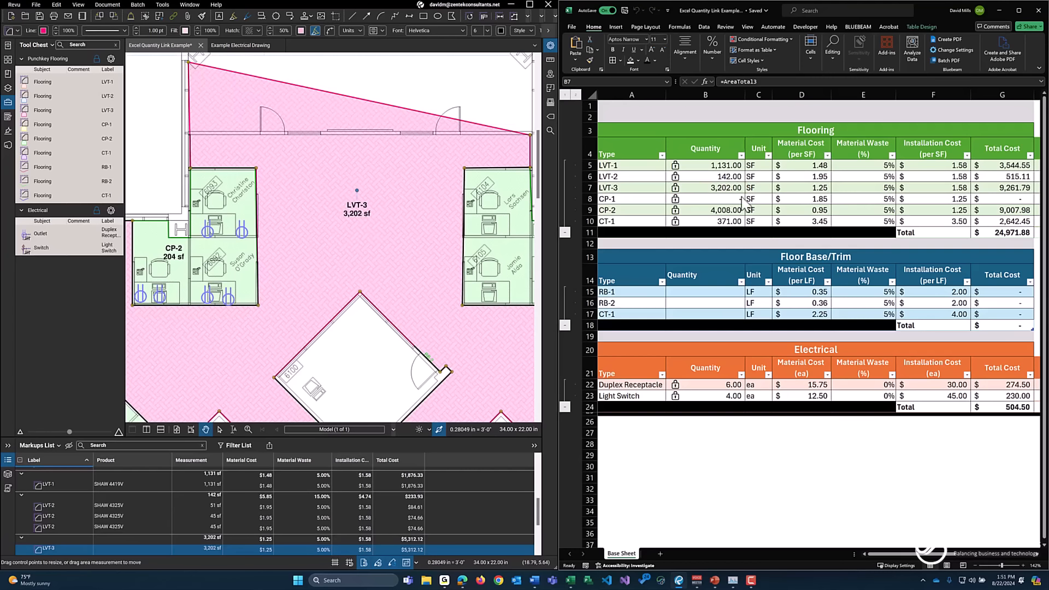
pyautogui.moveTo(431, 200)
pyautogui.mouseDown()
pyautogui.moveTo(375, 228)
pyautogui.moveTo(340, 273)
pyautogui.mouseUp()
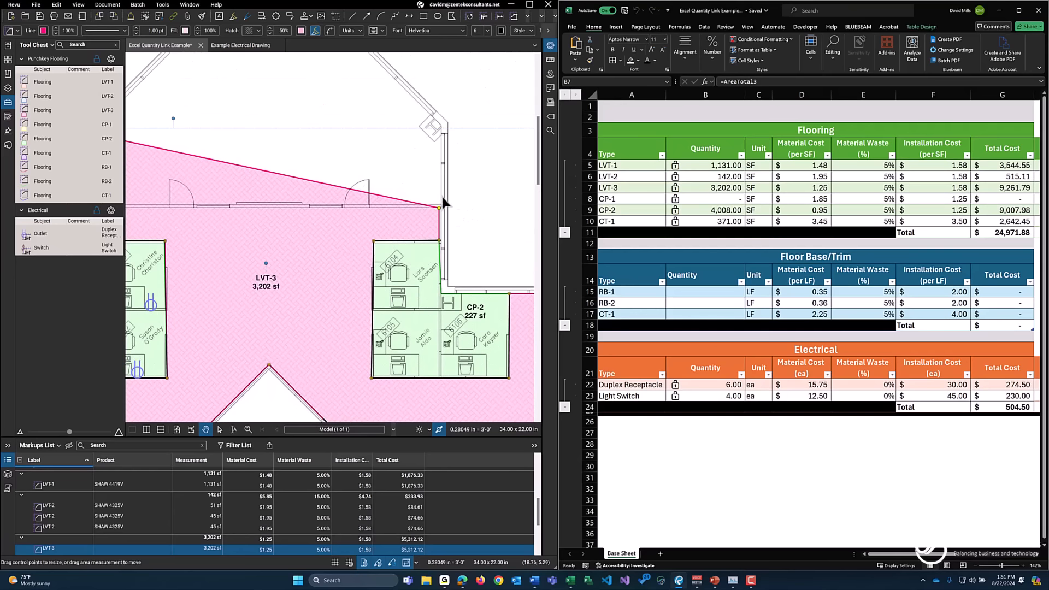
pyautogui.moveTo(444, 142); pyautogui.dragTo(442, 136)
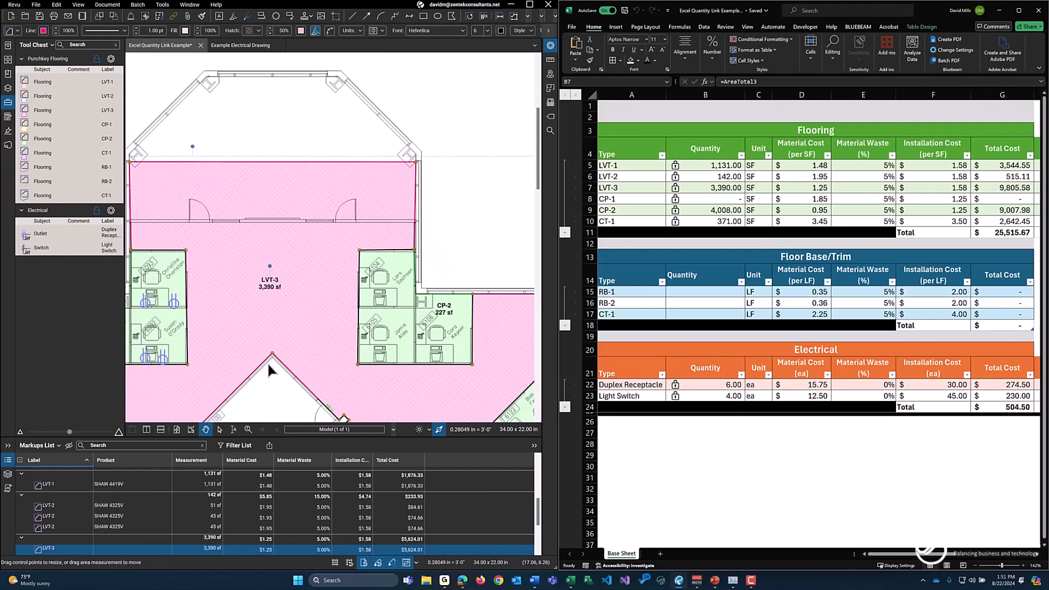
# Step: Fill the diamond-shaped room with a CP-1 flooring area measurement
pyautogui.moveTo(258, 386); pyautogui.dragTo(279, 258)
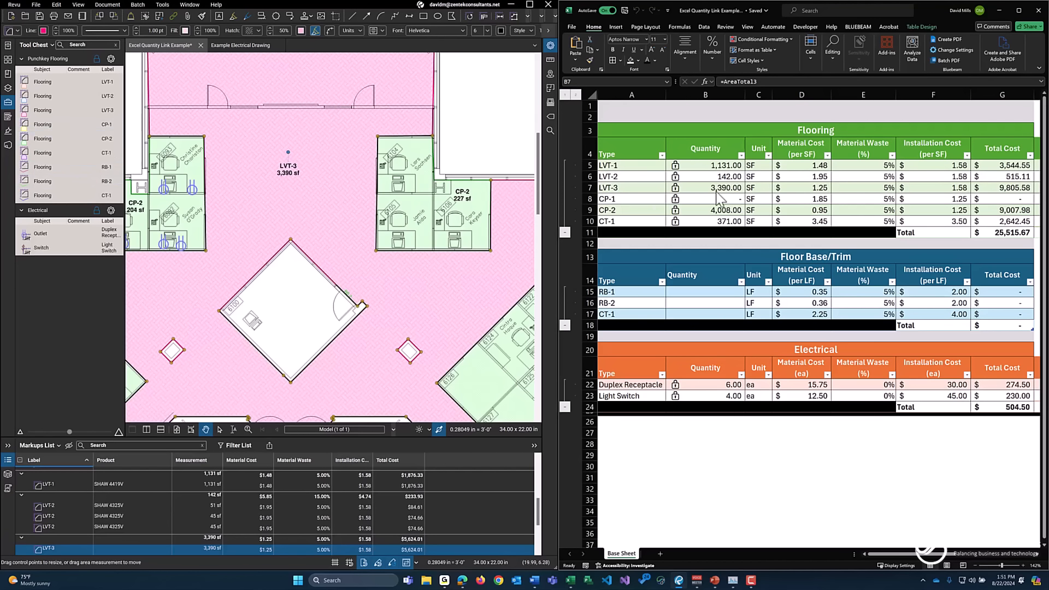
pyautogui.click(44, 130)
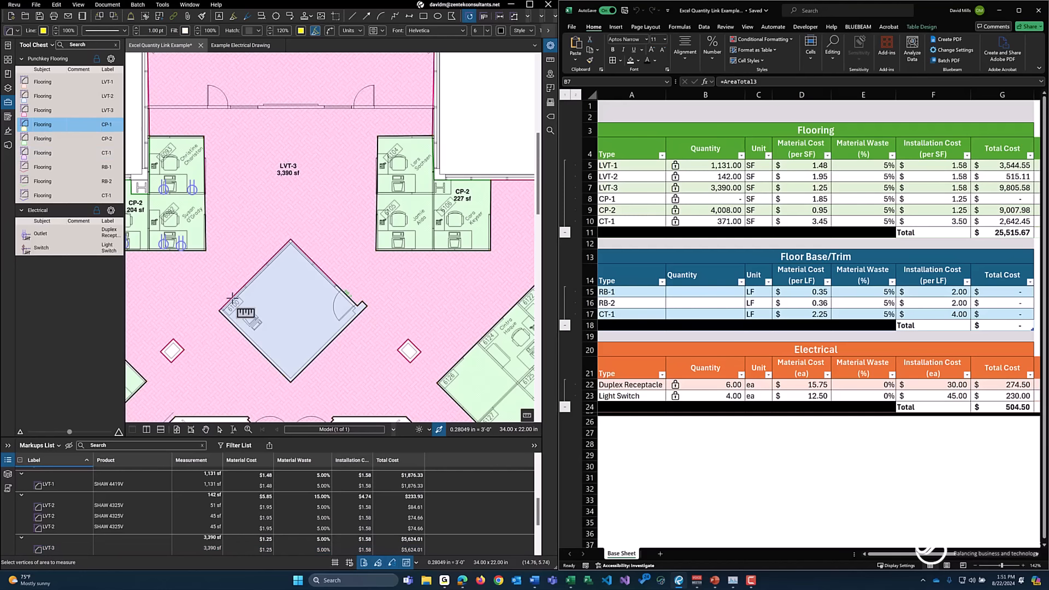
pyautogui.click(290, 302)
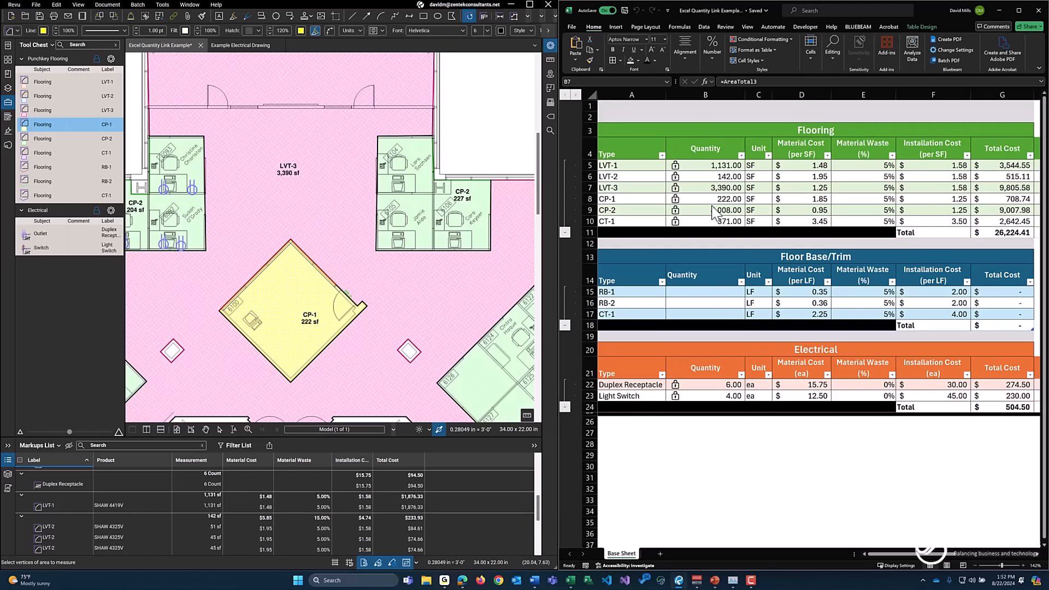
# Step: Start a new Quantity Link in the RB-1 quantity cell B15 and set its total to Length
pyautogui.click(701, 293)
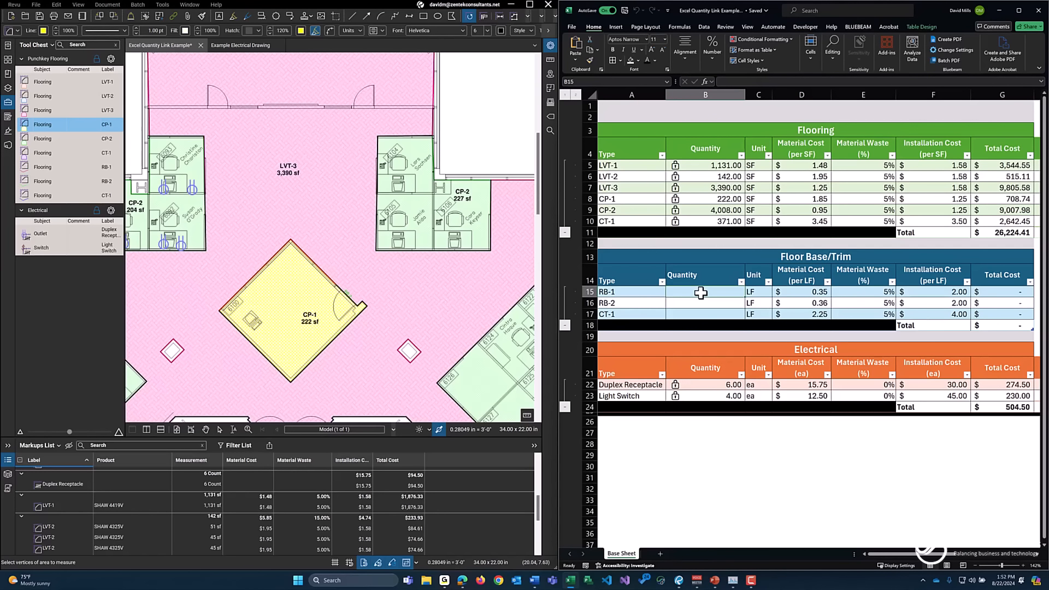
pyautogui.rightClick(701, 293)
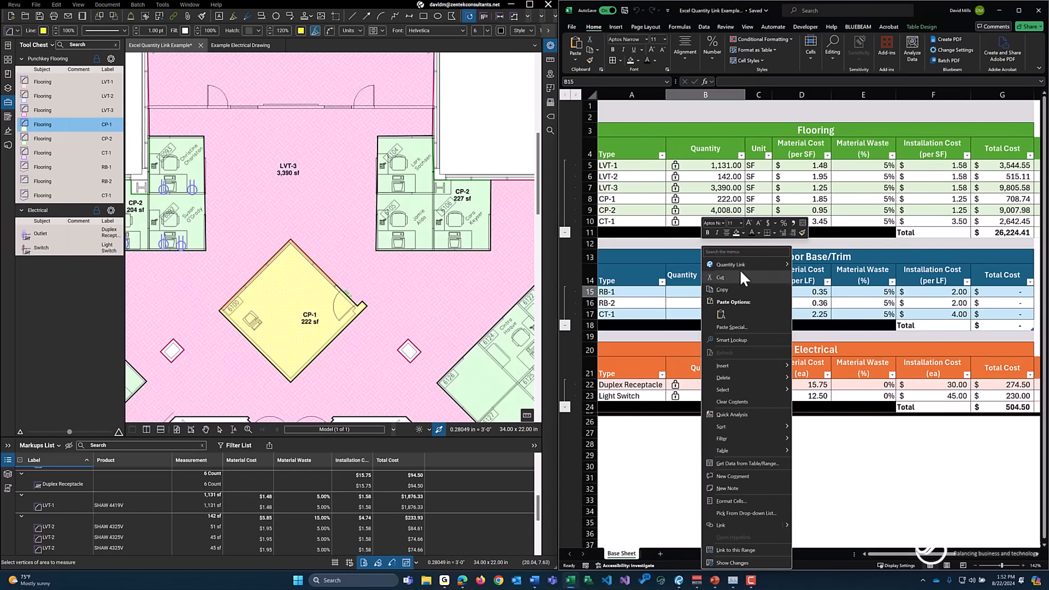
pyautogui.moveTo(745, 267)
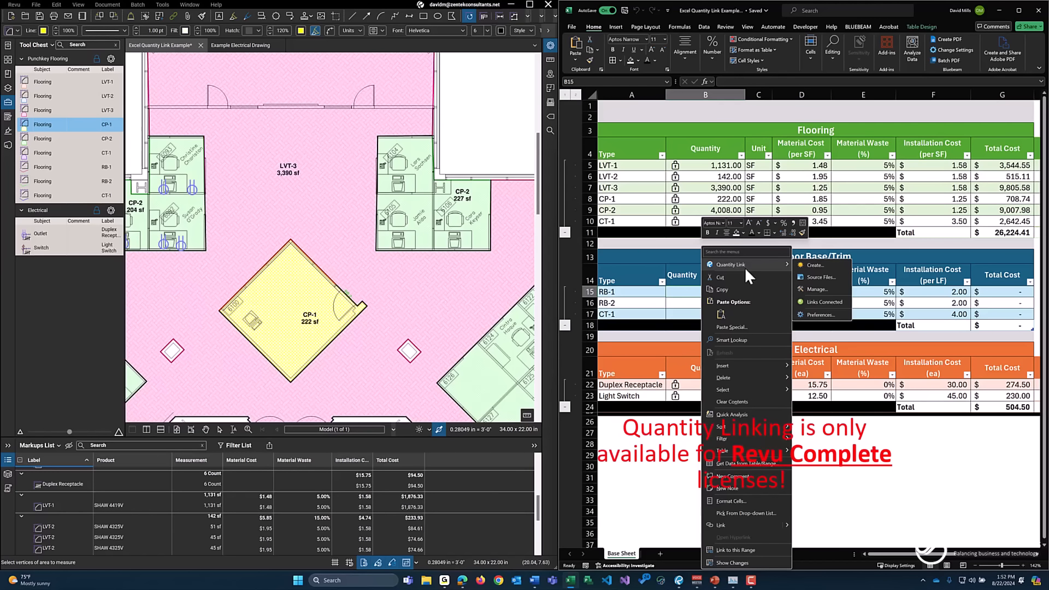
pyautogui.click(820, 265)
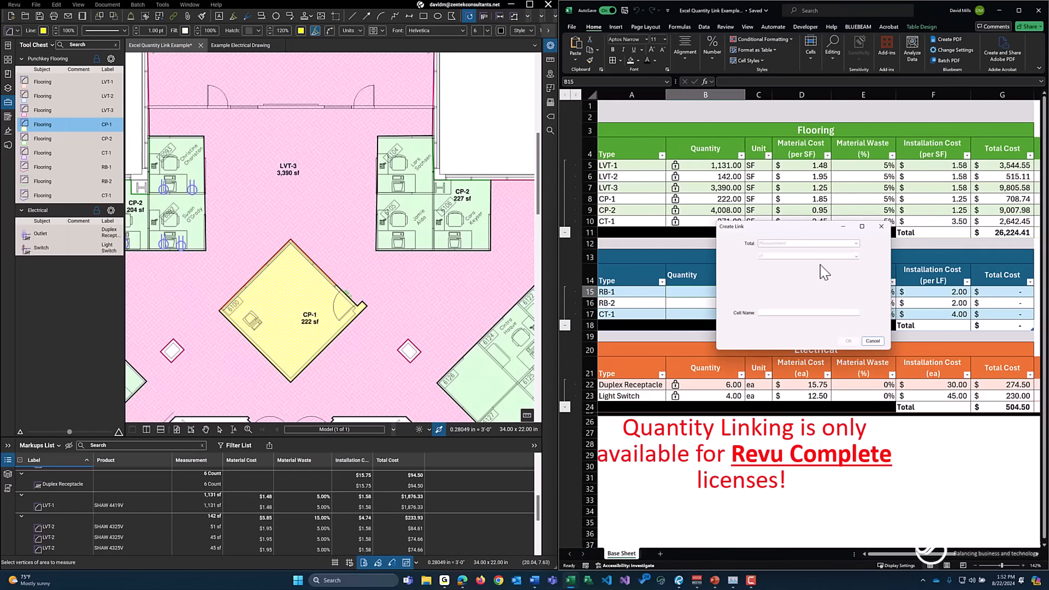
pyautogui.click(857, 244)
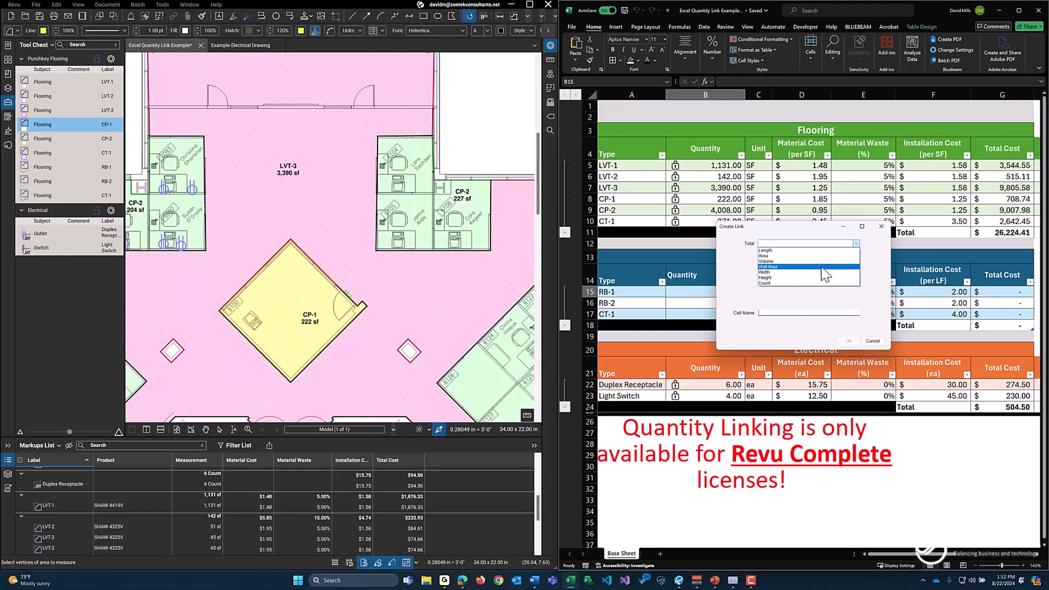
pyautogui.click(786, 232)
pyautogui.moveTo(775, 232); pyautogui.dragTo(746, 335)
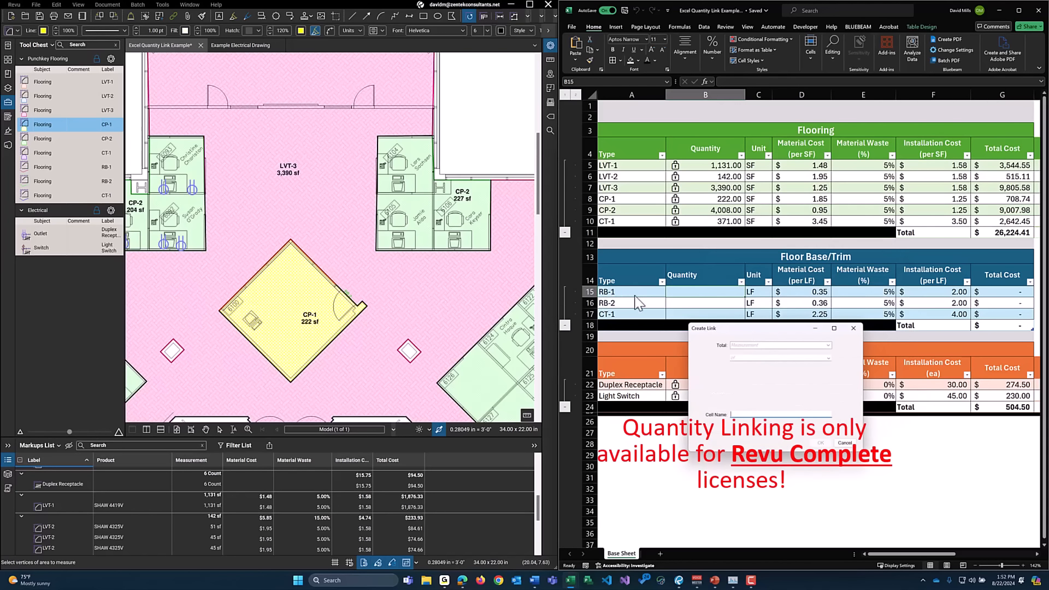
pyautogui.click(760, 345)
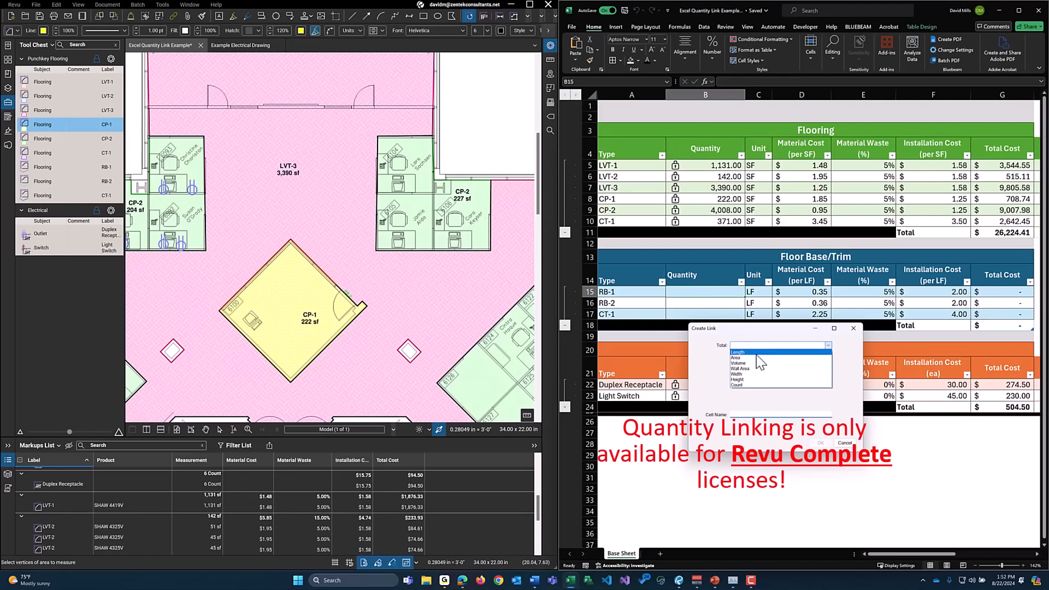
pyautogui.click(757, 354)
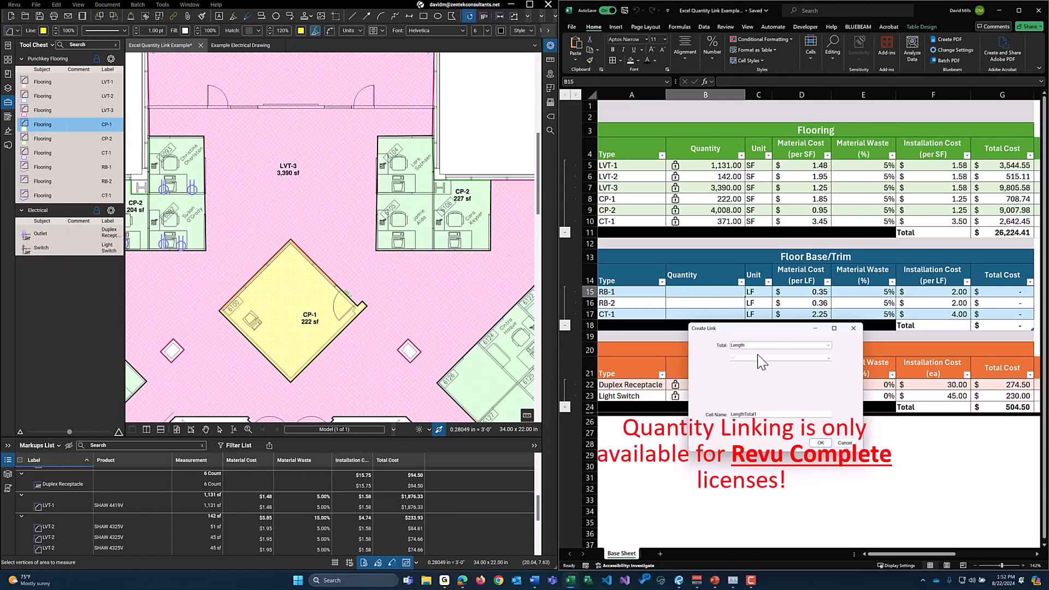
# Step: Filter the link by the label RB-1, review the additional filter criteria, and create the link
pyautogui.click(762, 356)
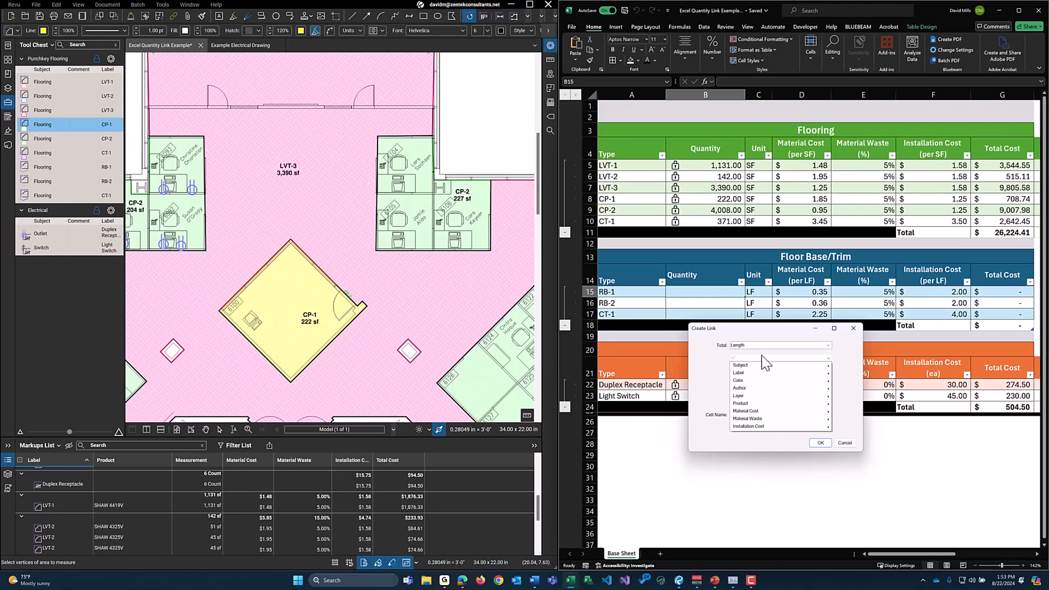
pyautogui.moveTo(757, 367)
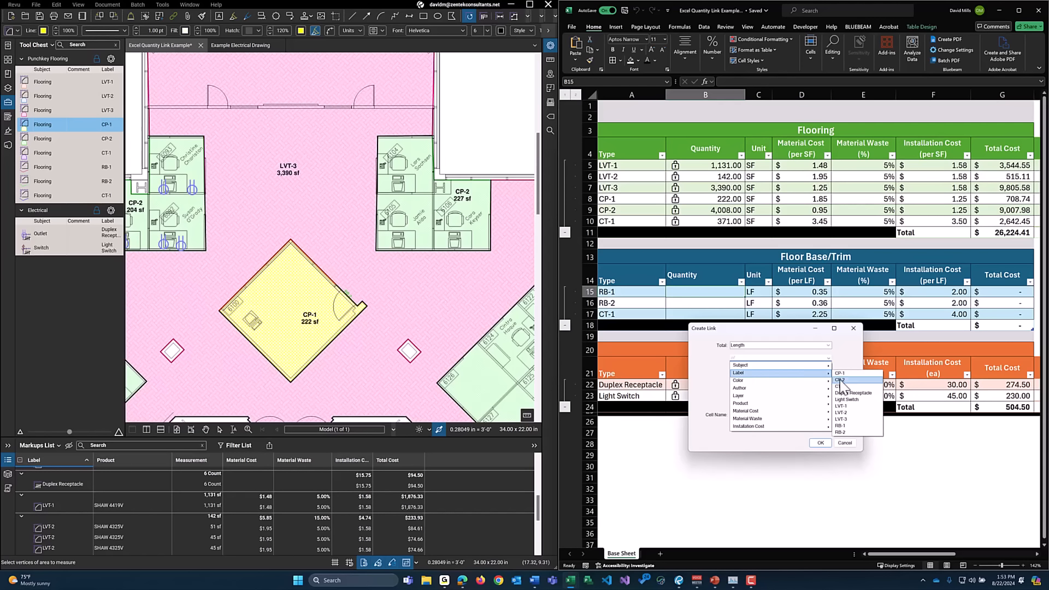
pyautogui.click(845, 426)
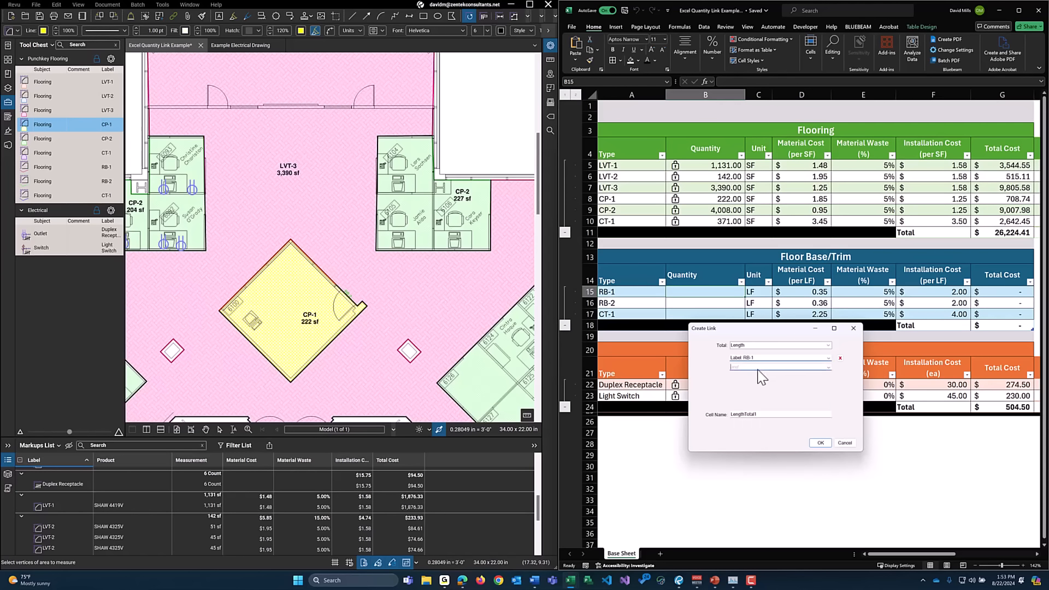
pyautogui.click(825, 363)
pyautogui.click(828, 365)
pyautogui.click(827, 366)
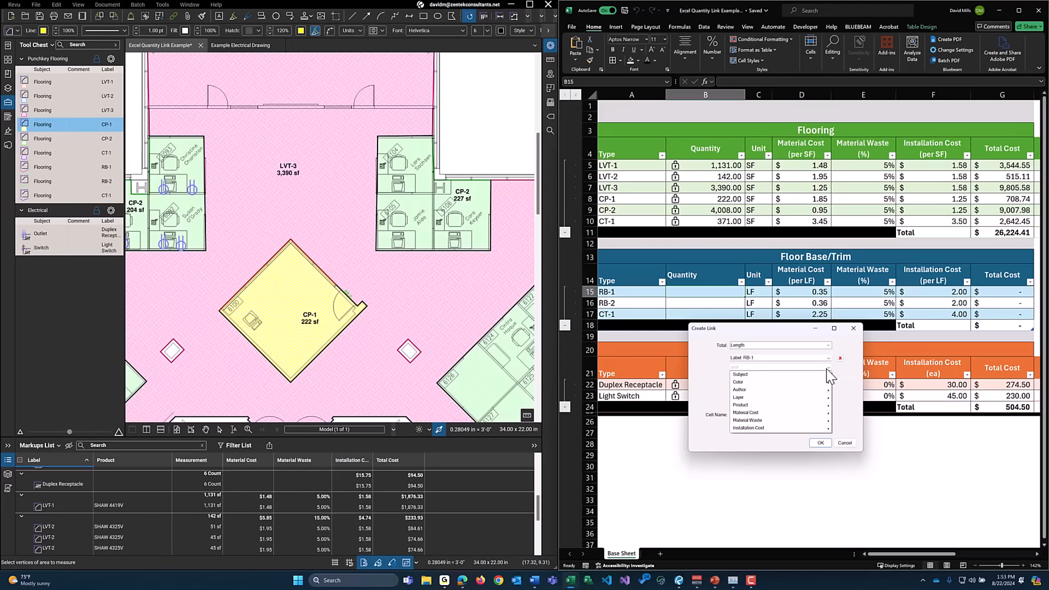
pyautogui.moveTo(798, 390)
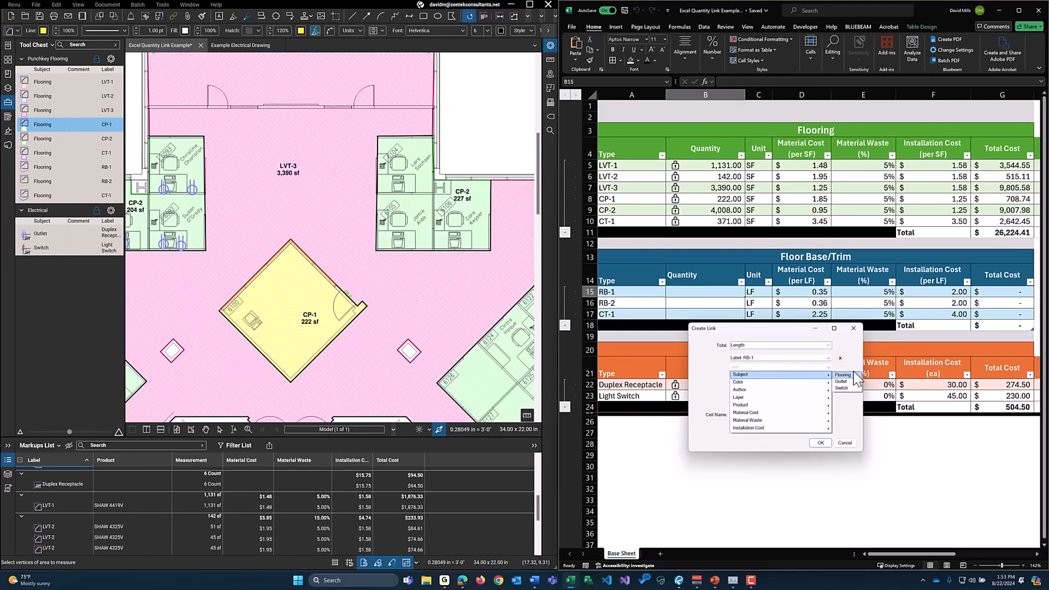
pyautogui.click(853, 366)
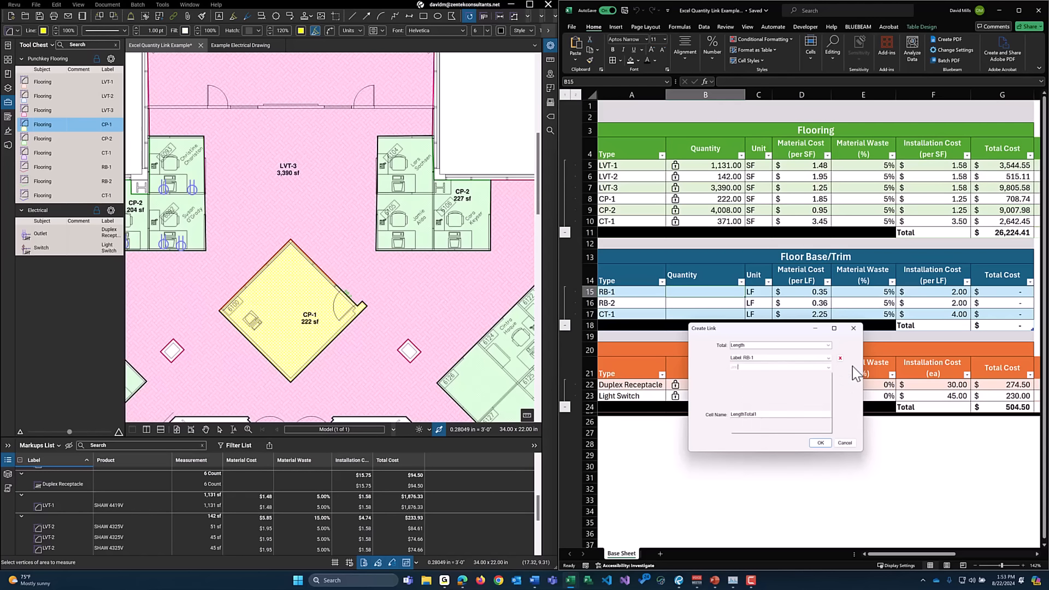
pyautogui.click(821, 443)
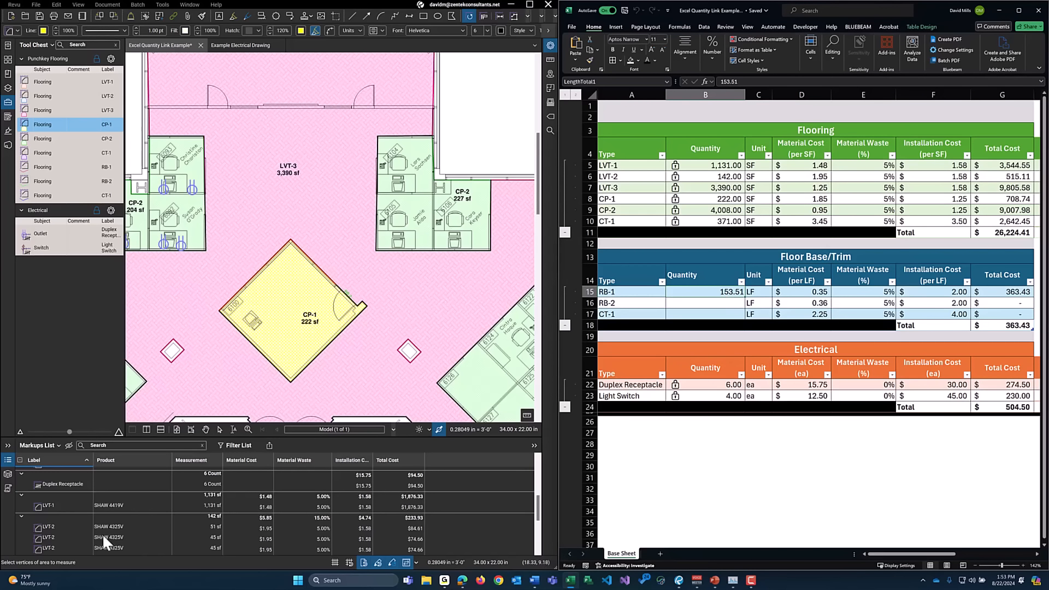
# Step: Check the RB-1 length total in the Markups List against the linked RB-1 quantity
pyautogui.click(208, 474)
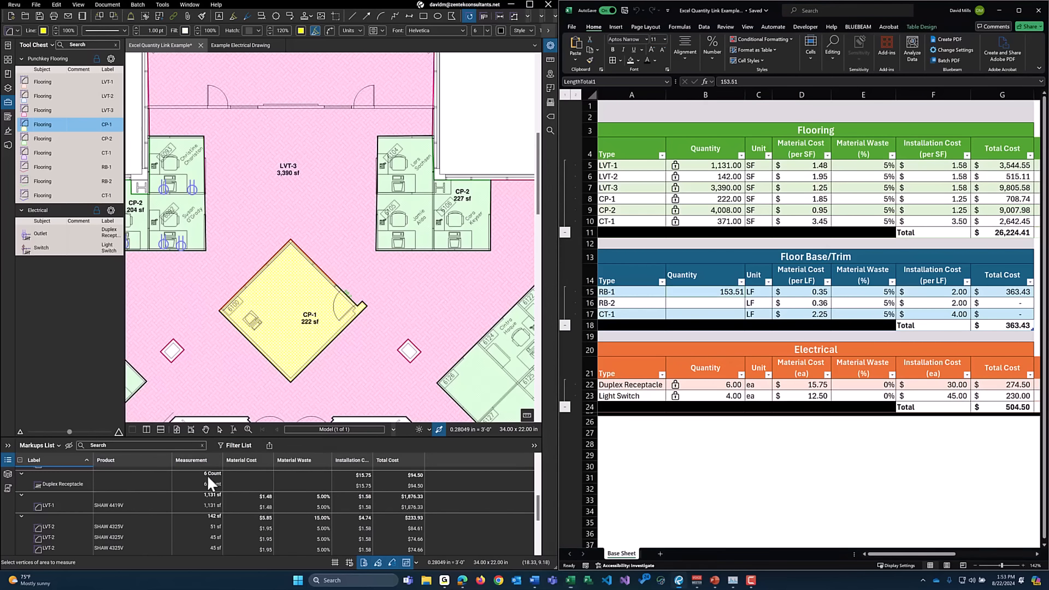
pyautogui.scroll(-4, 122, 525)
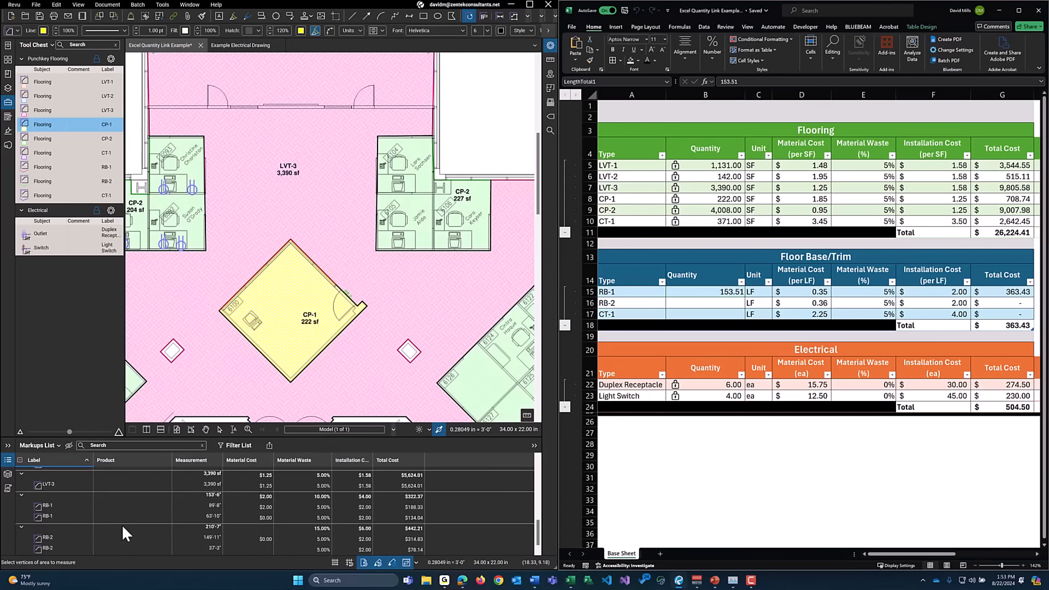
# Step: Examine the CT-1 tiled rooms on the floor plan for the remaining floor base quantities
pyautogui.press('Escape')
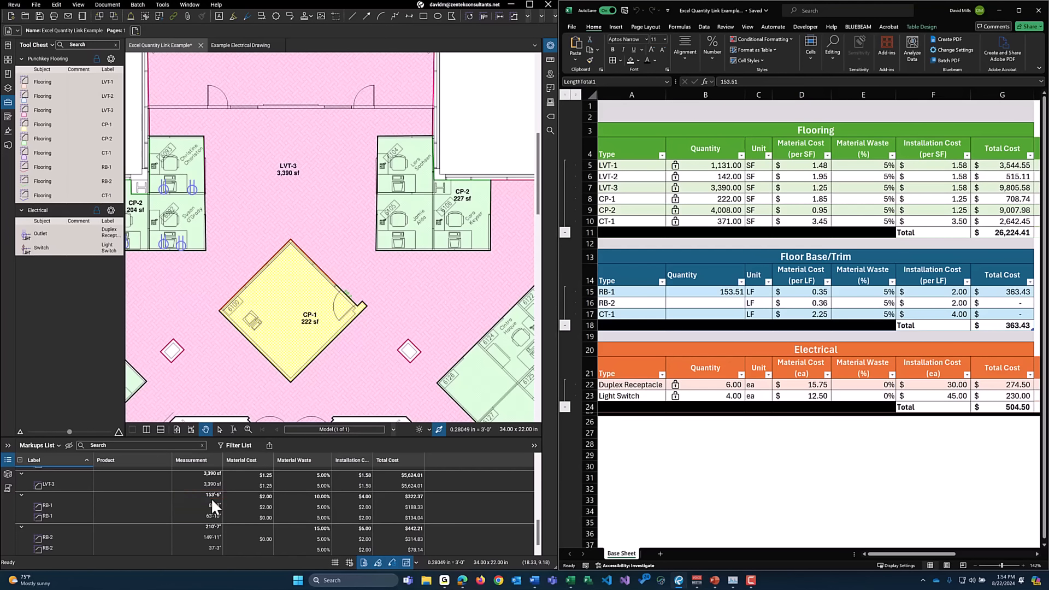
pyautogui.click(693, 295)
pyautogui.click(726, 302)
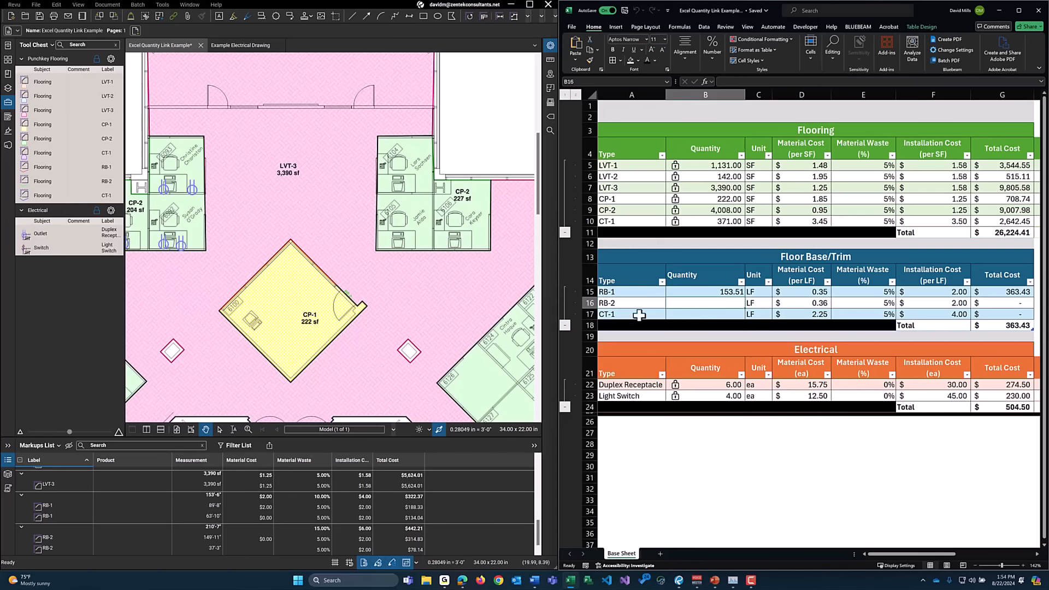
pyautogui.scroll(-2, 403, 297)
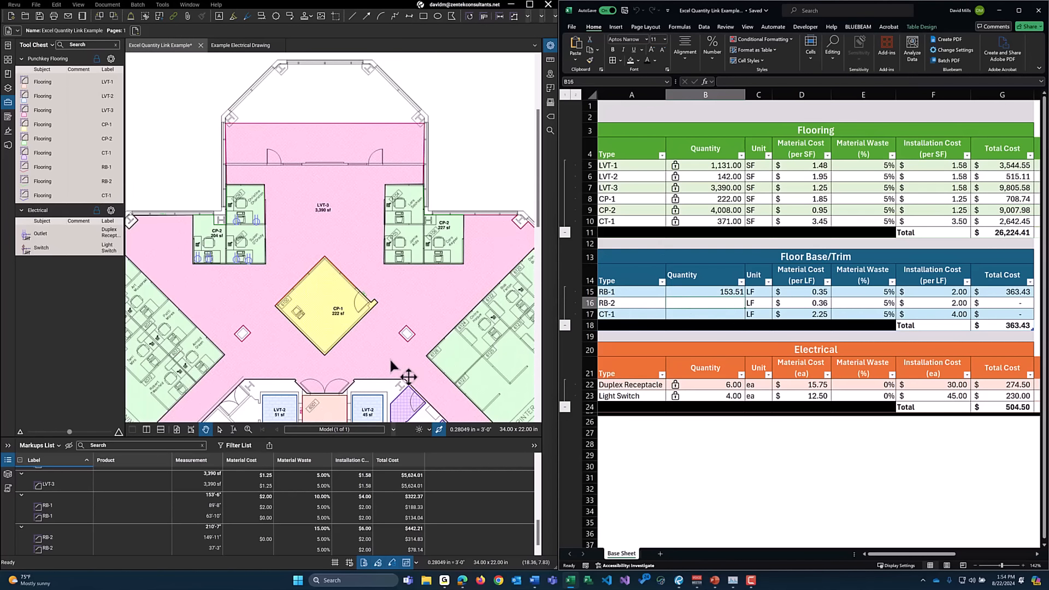
pyautogui.moveTo(363, 404); pyautogui.dragTo(300, 320)
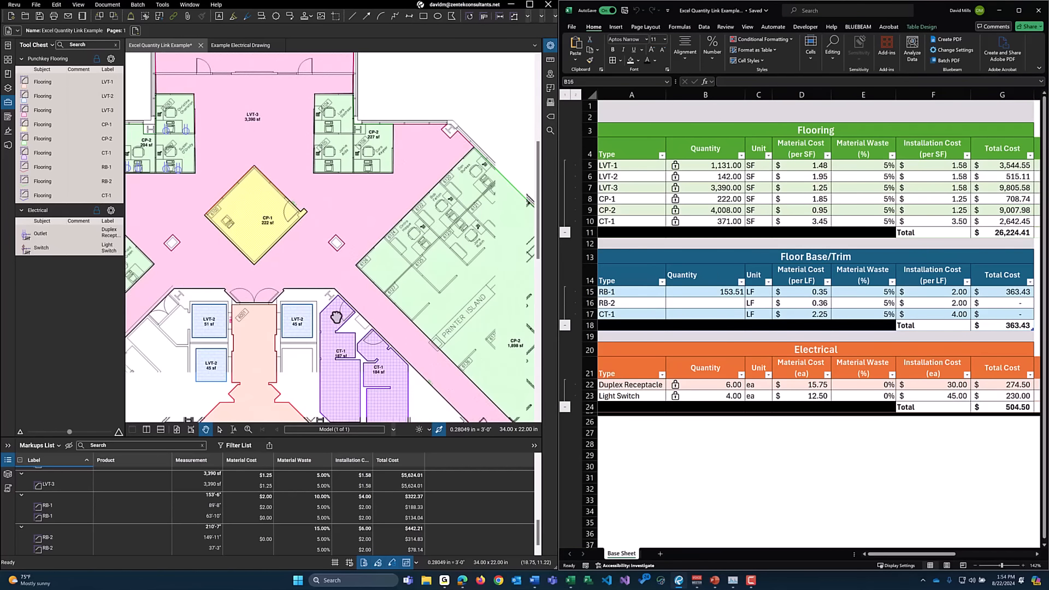
pyautogui.moveTo(367, 390); pyautogui.dragTo(340, 315)
pyautogui.scroll(2, 340, 311)
pyautogui.scroll(1, 328, 313)
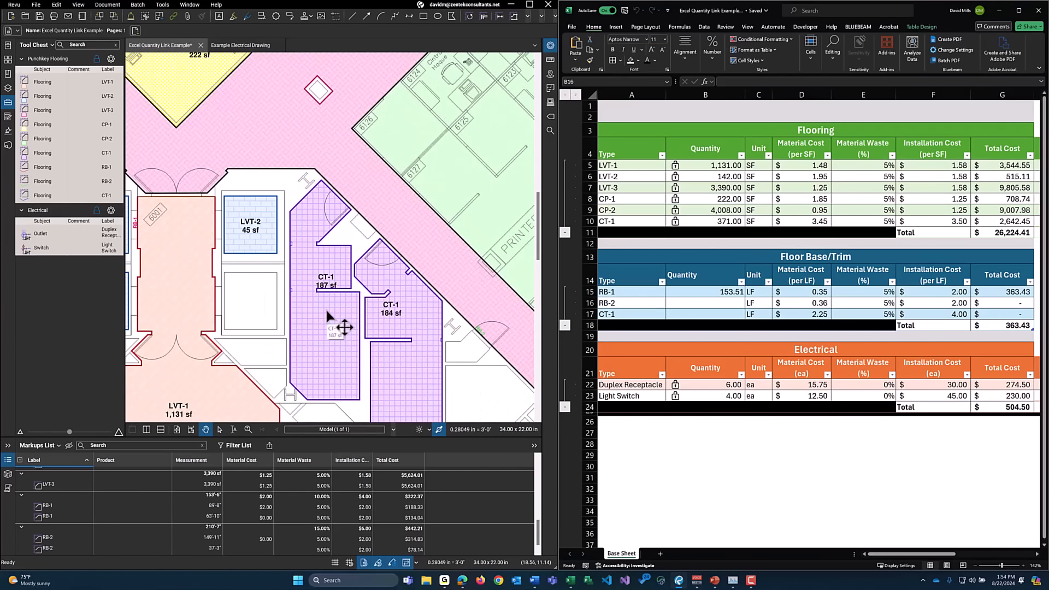
pyautogui.click(703, 304)
pyautogui.click(719, 316)
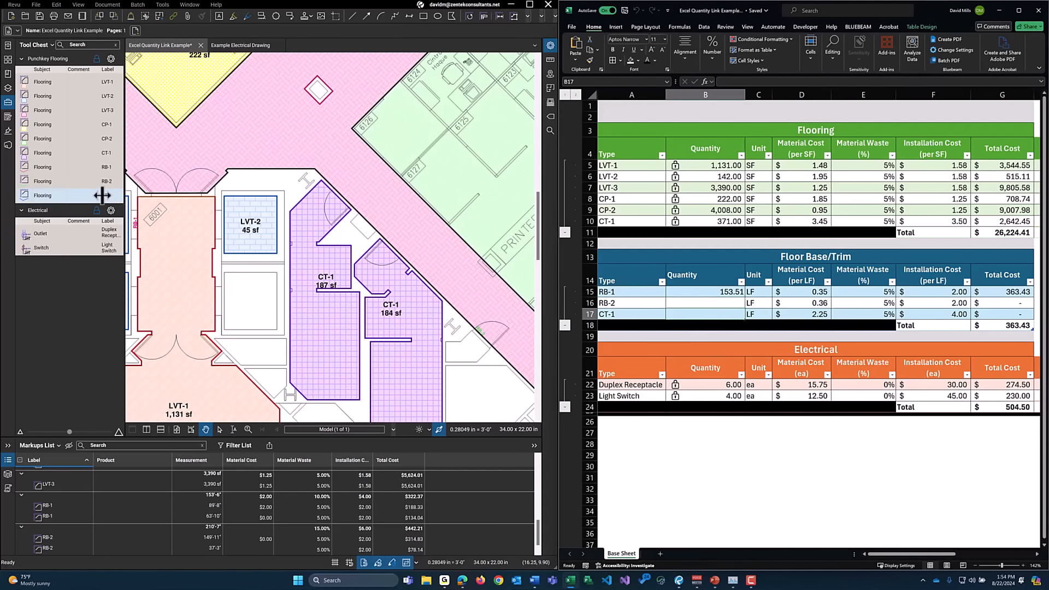
pyautogui.rightClick(711, 316)
pyautogui.moveTo(750, 265)
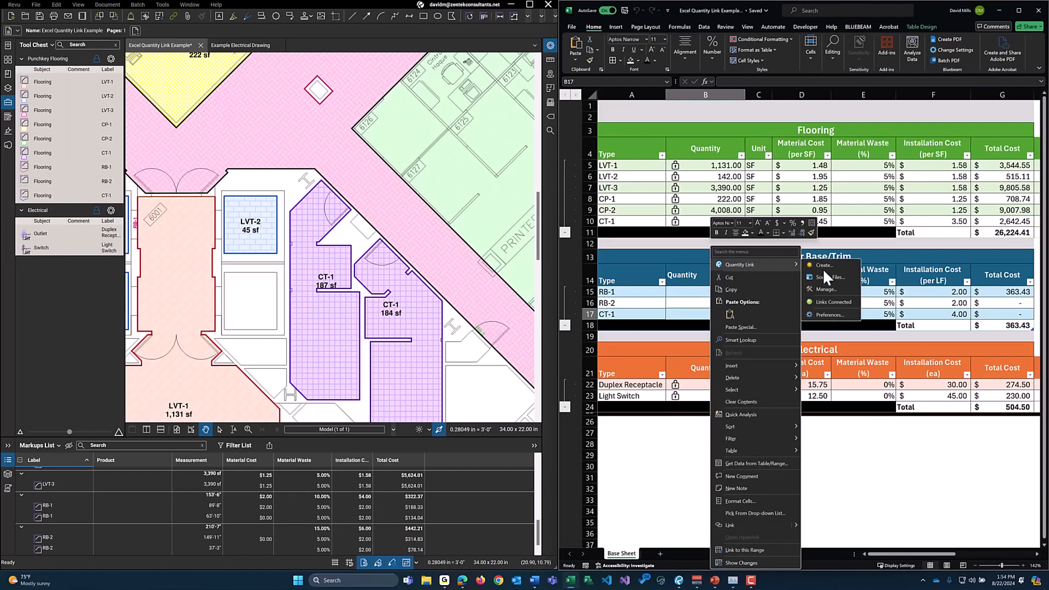
pyautogui.click(837, 267)
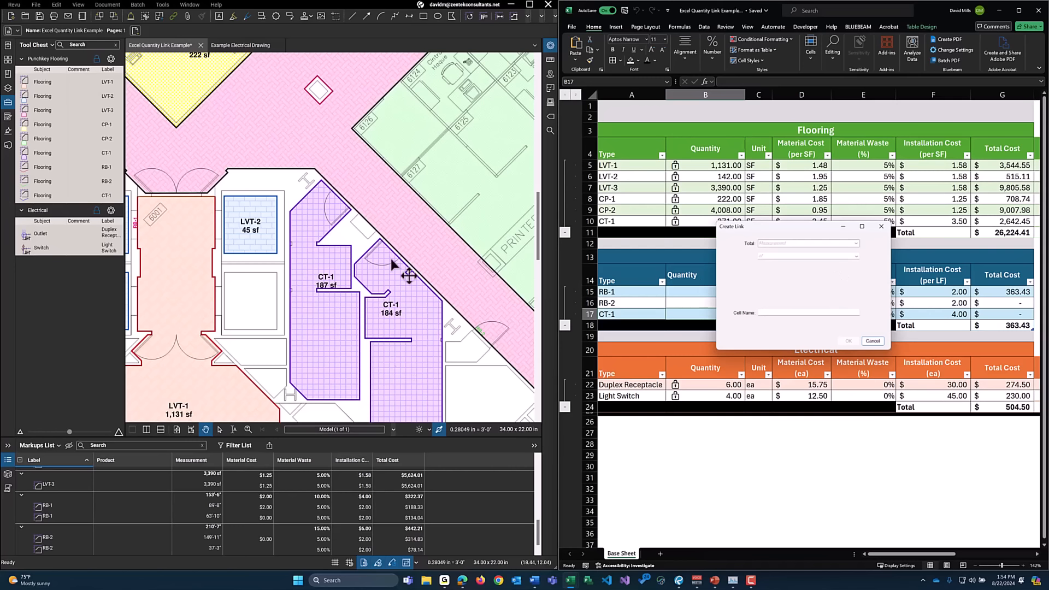
pyautogui.click(798, 241)
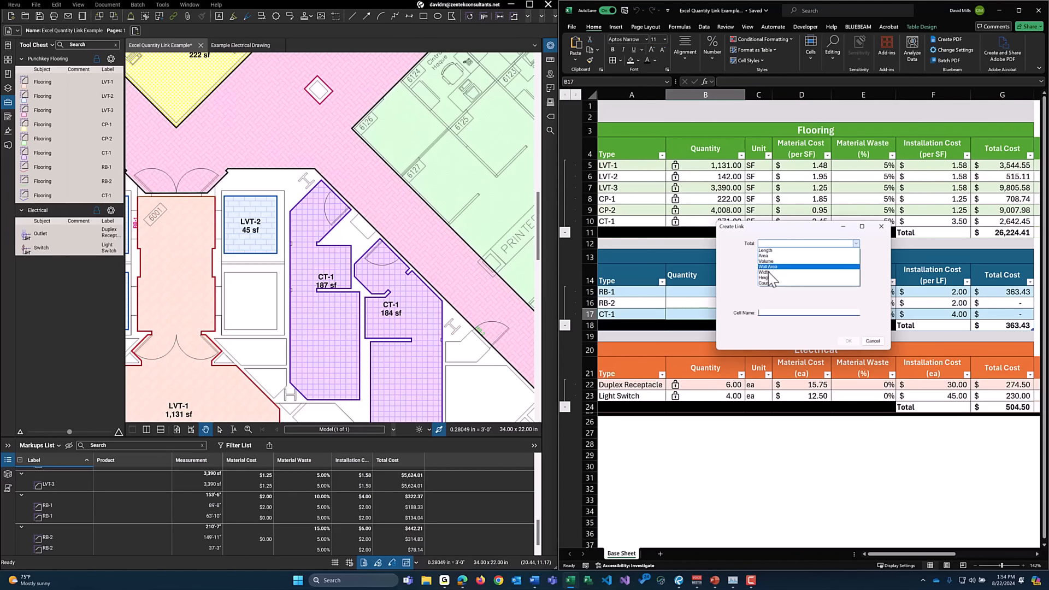
pyautogui.click(766, 251)
pyautogui.click(773, 256)
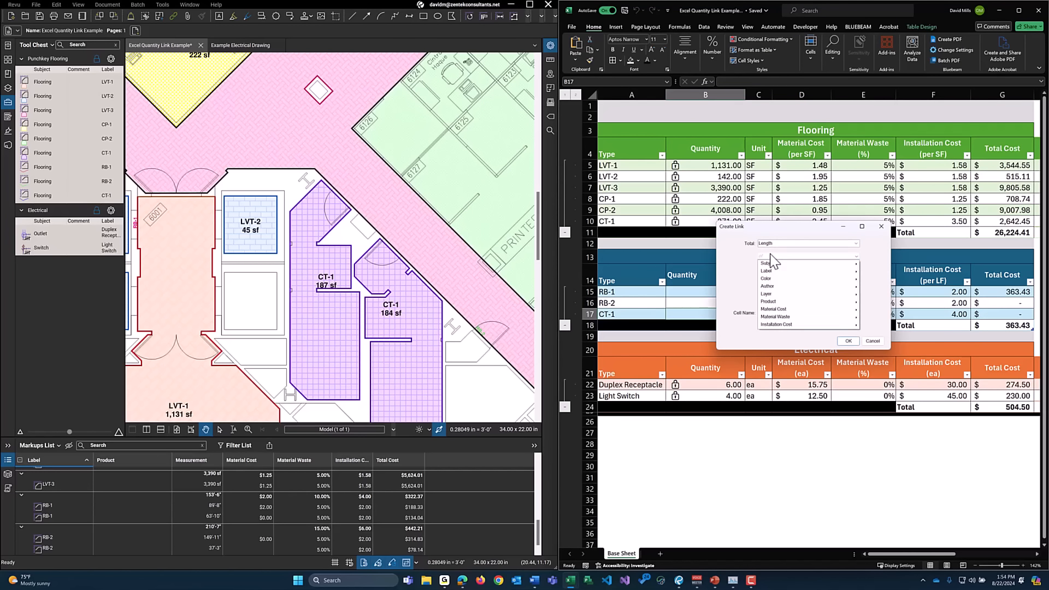
pyautogui.moveTo(772, 271)
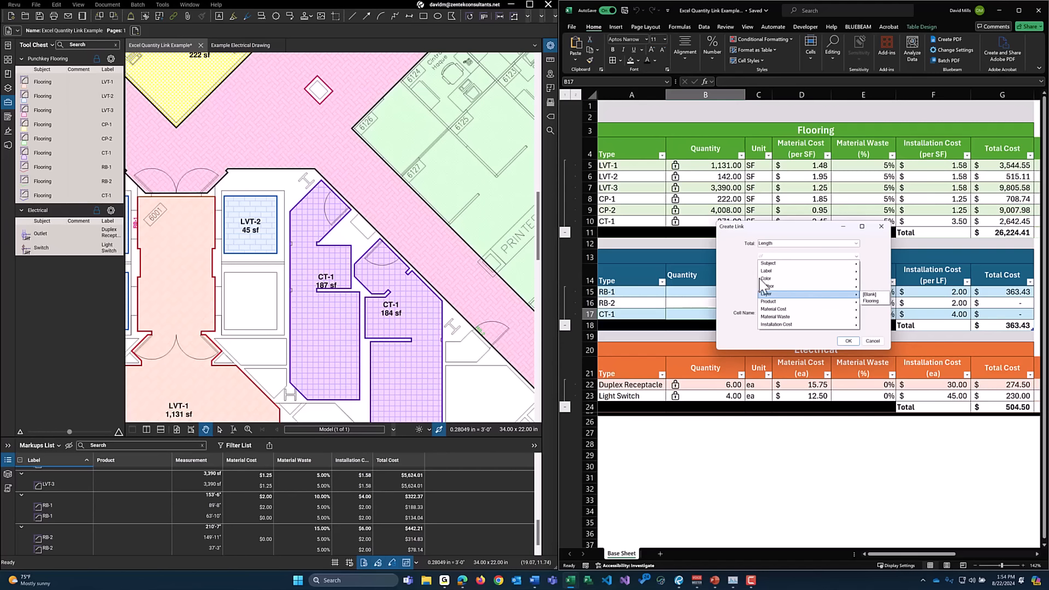
pyautogui.moveTo(827, 285)
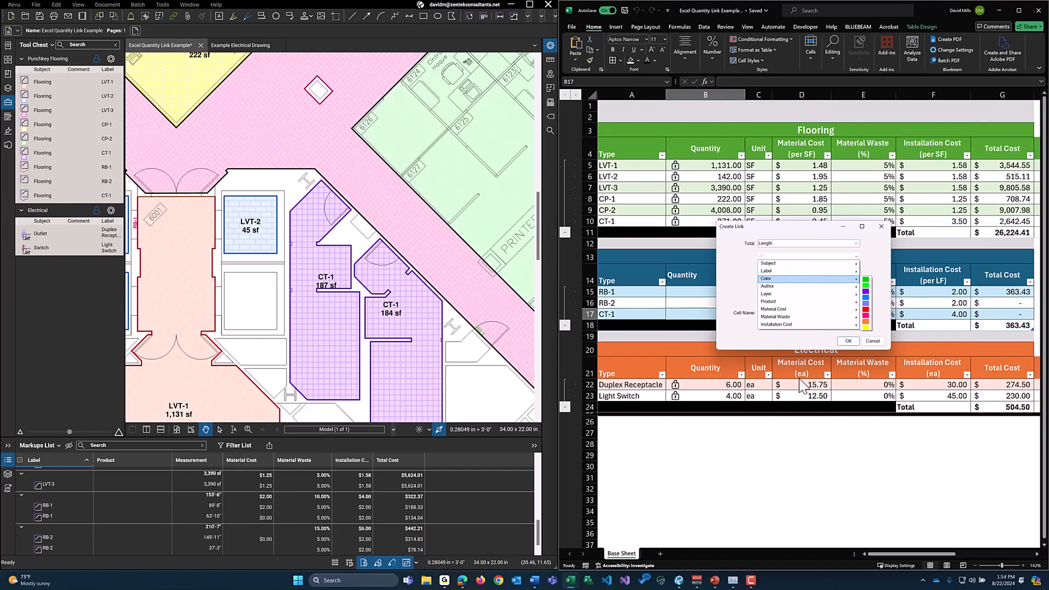
pyautogui.click(745, 278)
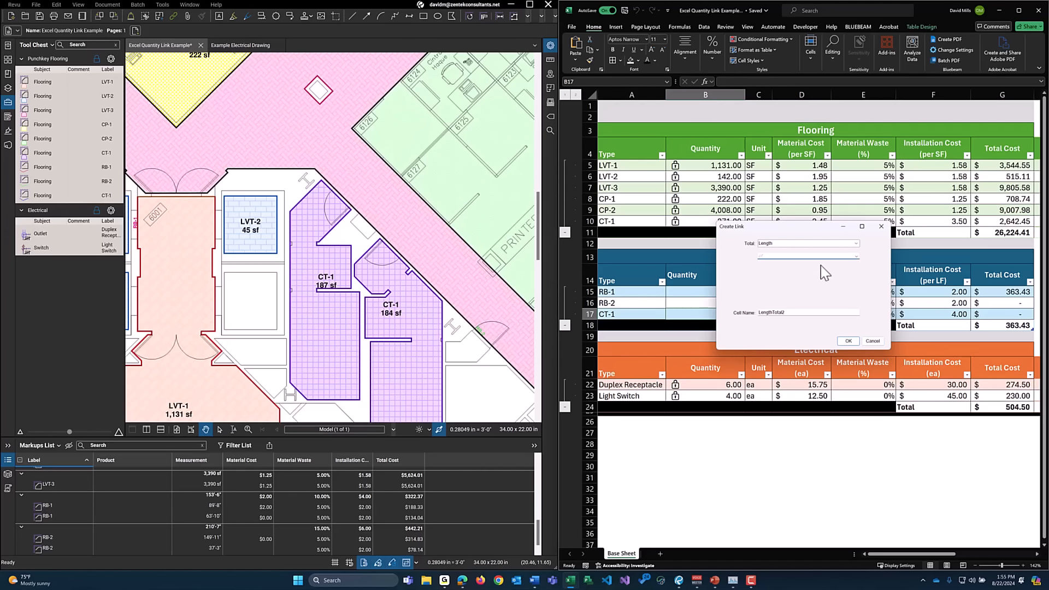
pyautogui.click(873, 341)
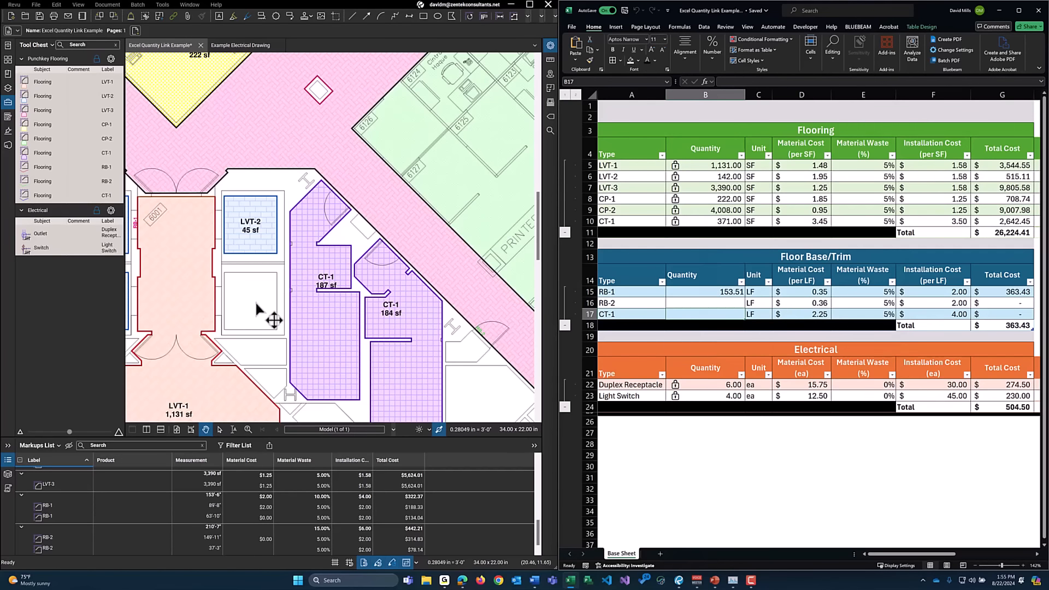
# Step: Measure a CT-1 wall base run of about 36'-11" along the outer wall and angled entry corner of the 187 sf CT-1 room
pyautogui.click(39, 195)
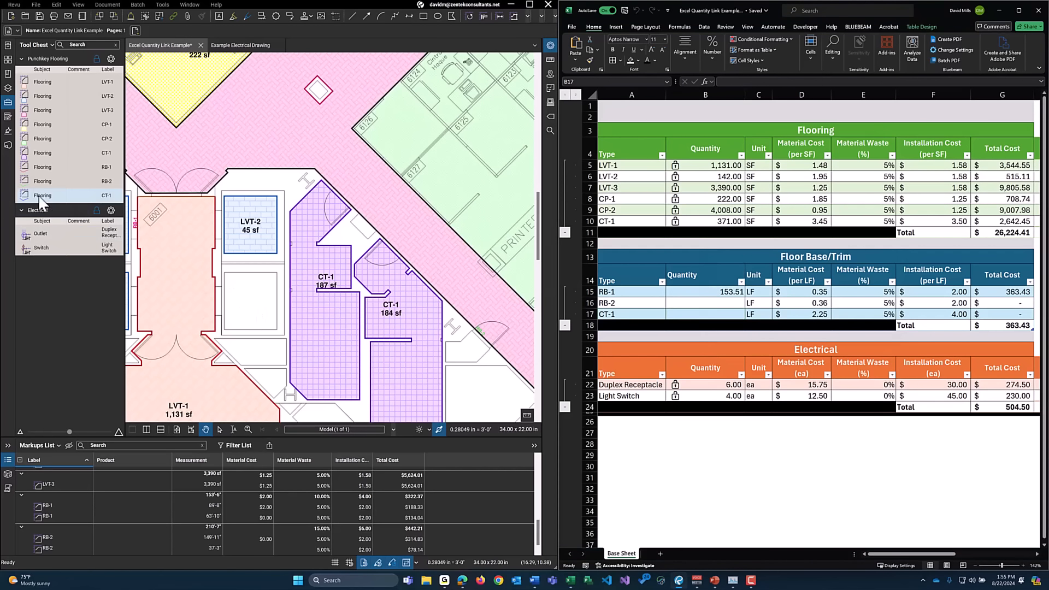
pyautogui.click(289, 383)
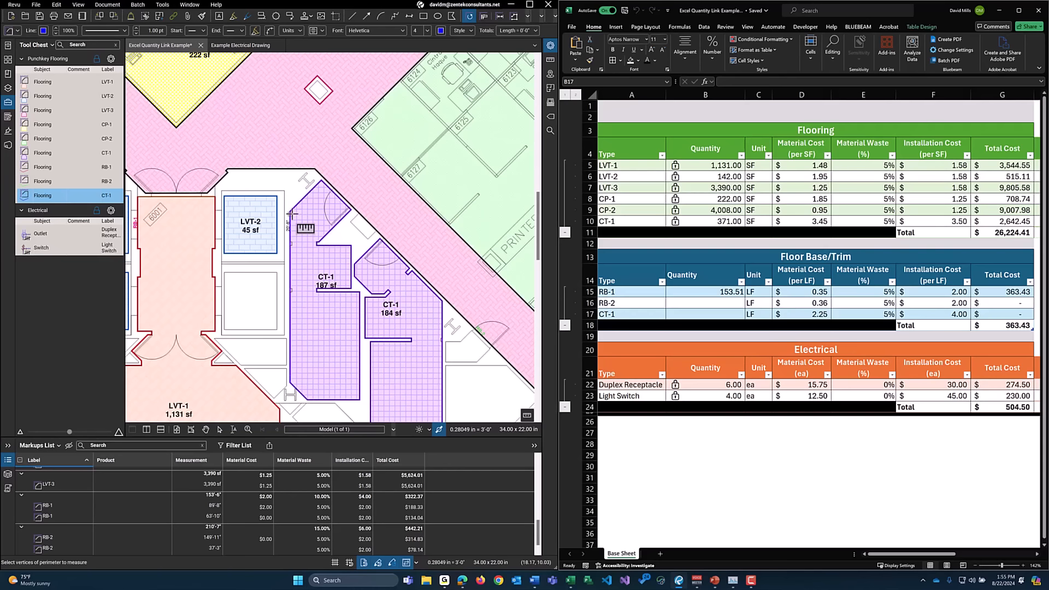
pyautogui.scroll(3, 291, 214)
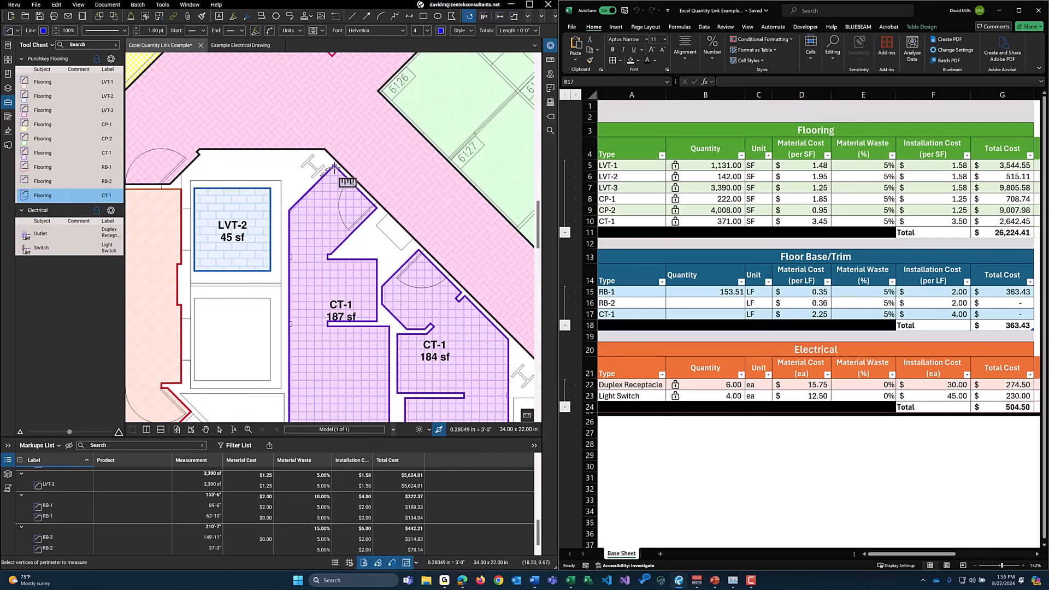
pyautogui.click(375, 207)
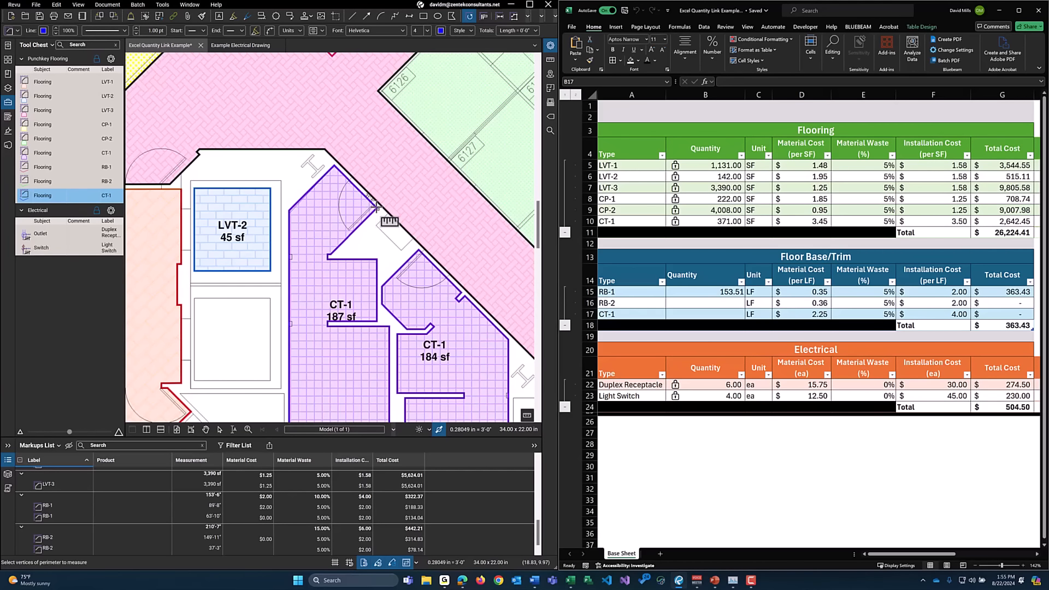
pyautogui.doubleClick(330, 255)
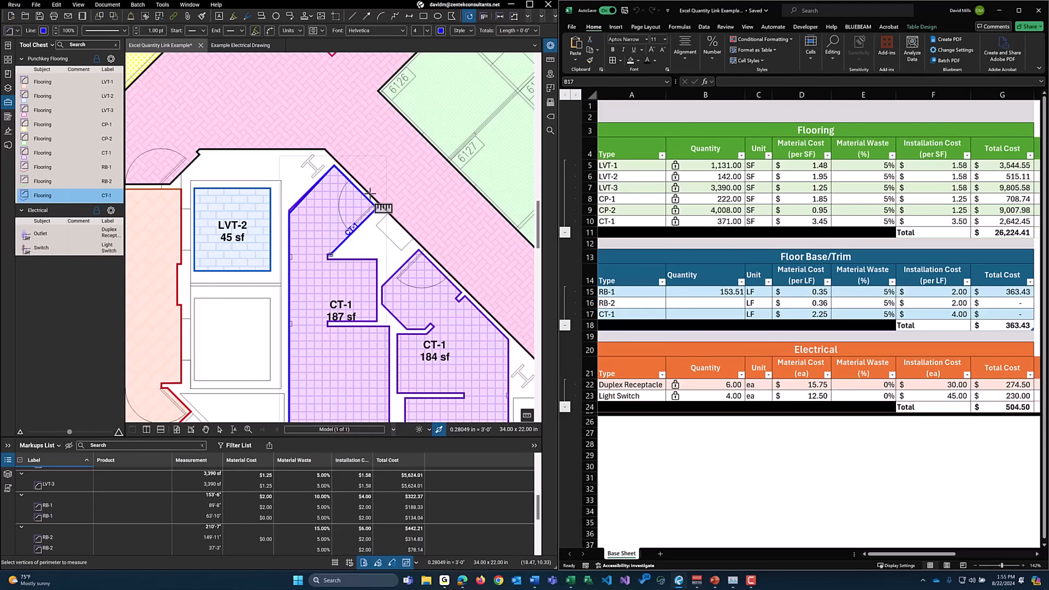
pyautogui.press('Escape')
pyautogui.rightClick(348, 202)
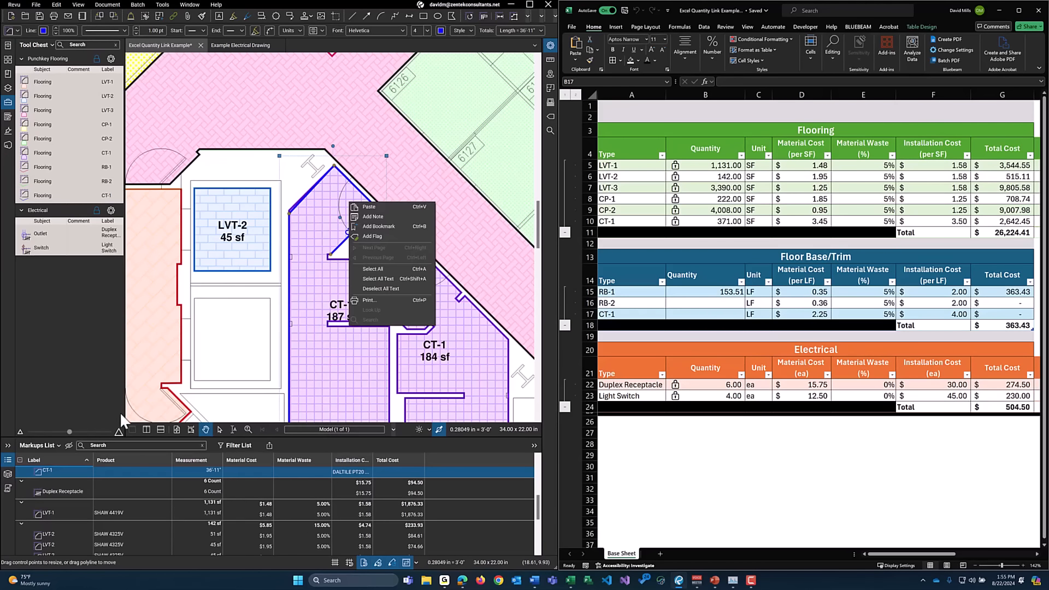
pyautogui.press('Escape')
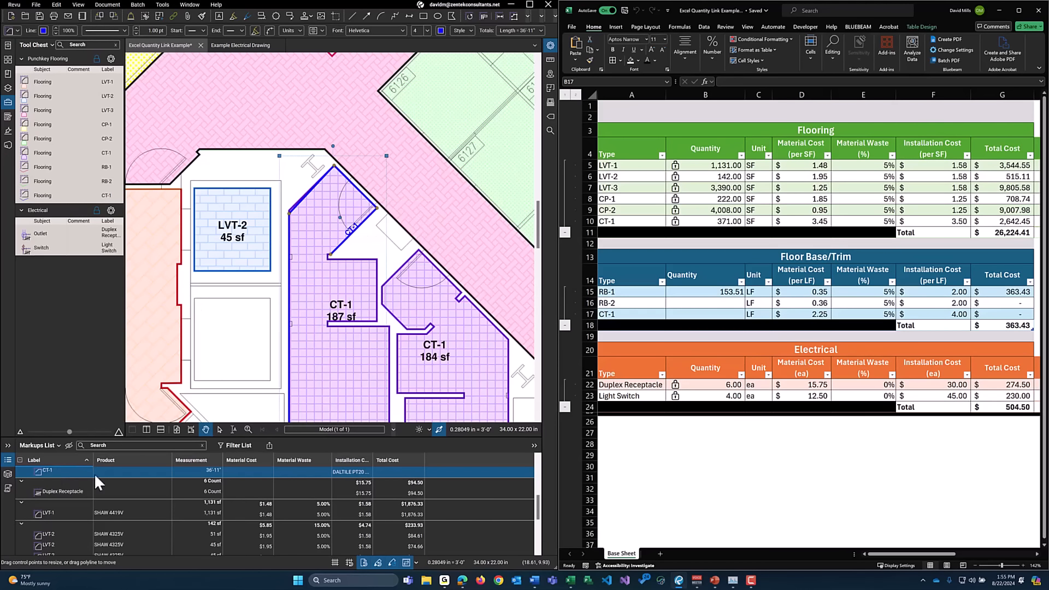
# Step: Start a new Quantity Link in the CT-1 floor base quantity cell B17 and set its total to Length
pyautogui.click(720, 316)
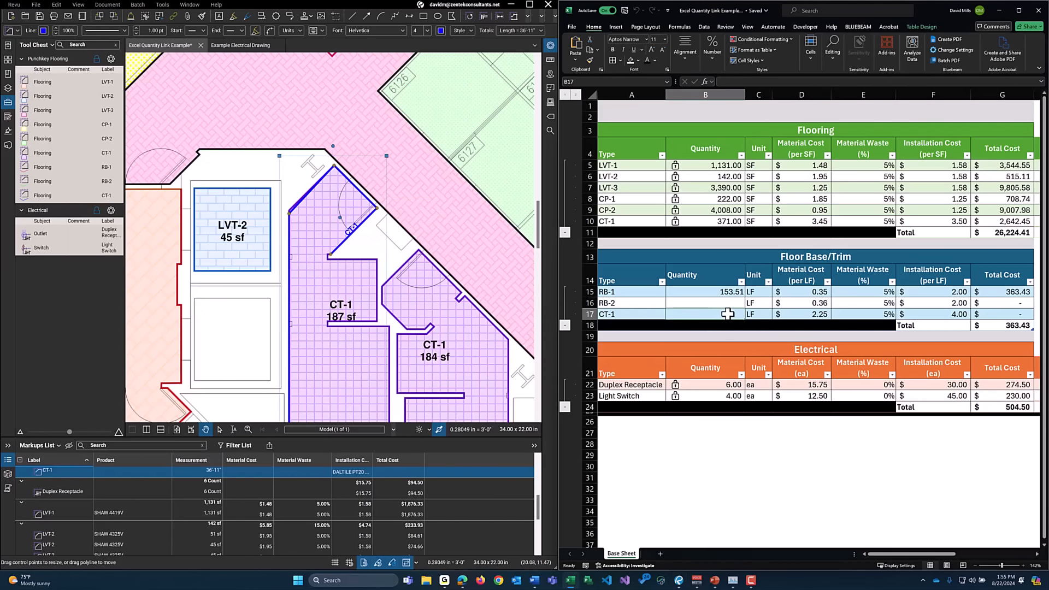
pyautogui.rightClick(727, 314)
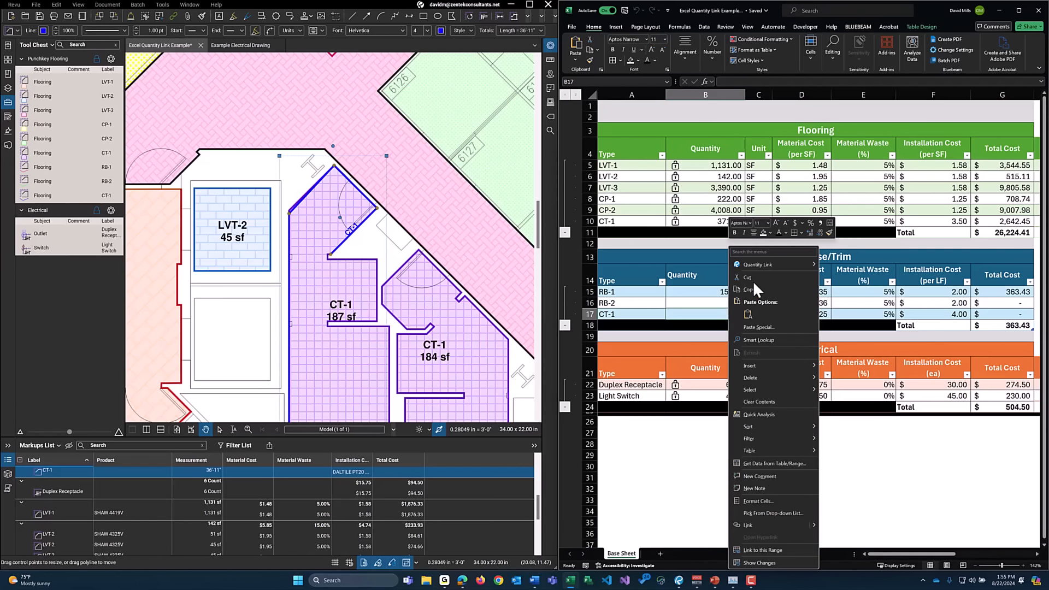
pyautogui.moveTo(768, 264)
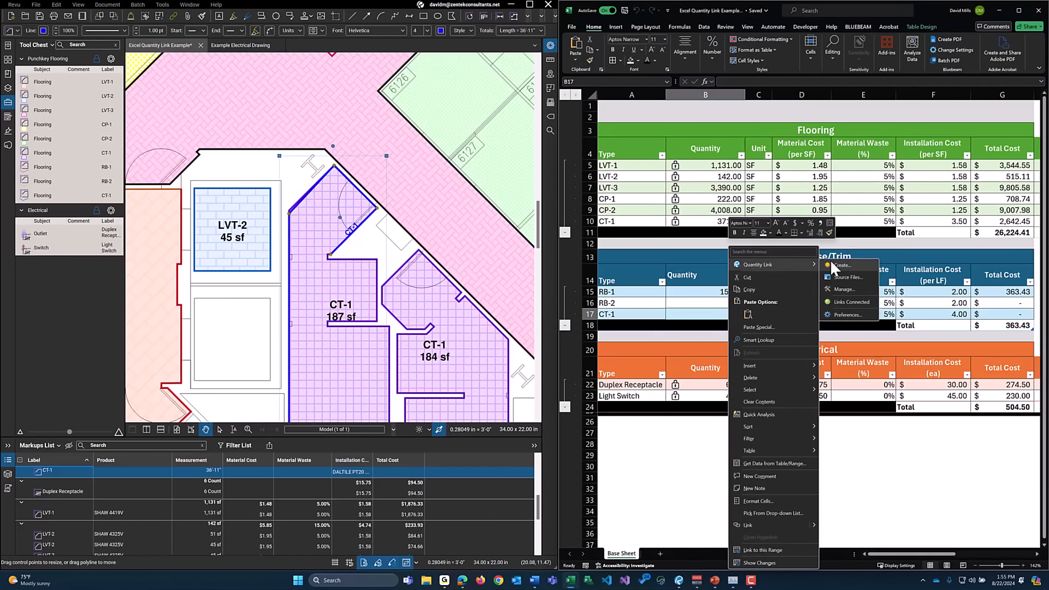
pyautogui.click(837, 262)
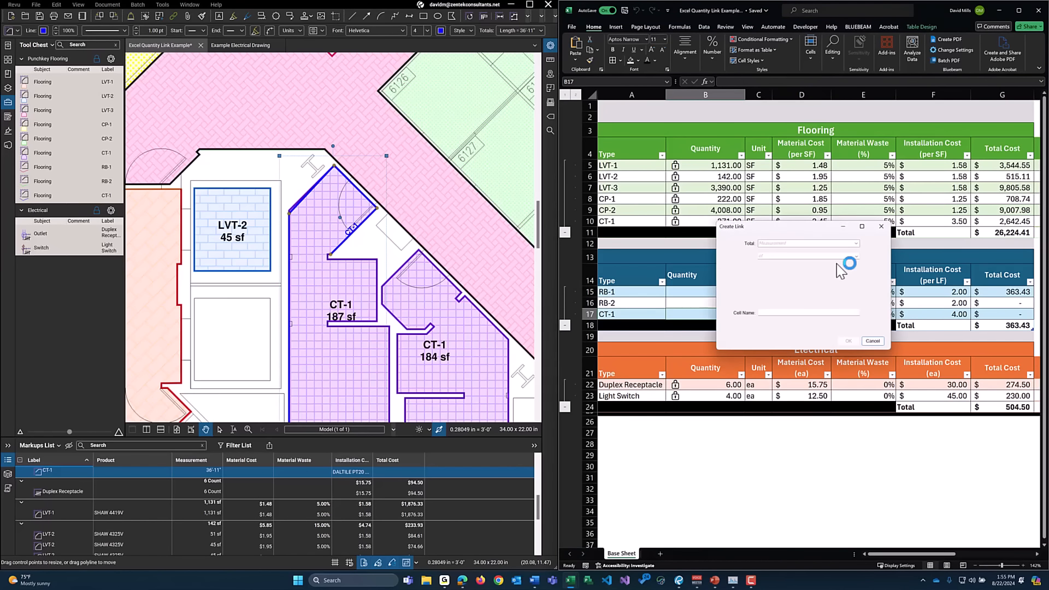
pyautogui.click(789, 245)
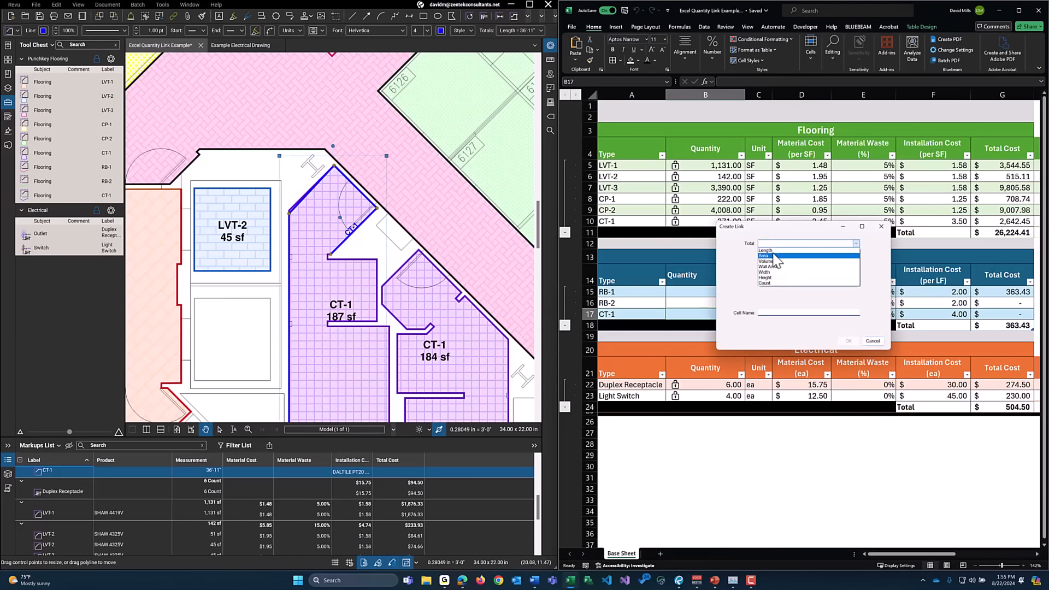
pyautogui.click(775, 255)
pyautogui.click(775, 255)
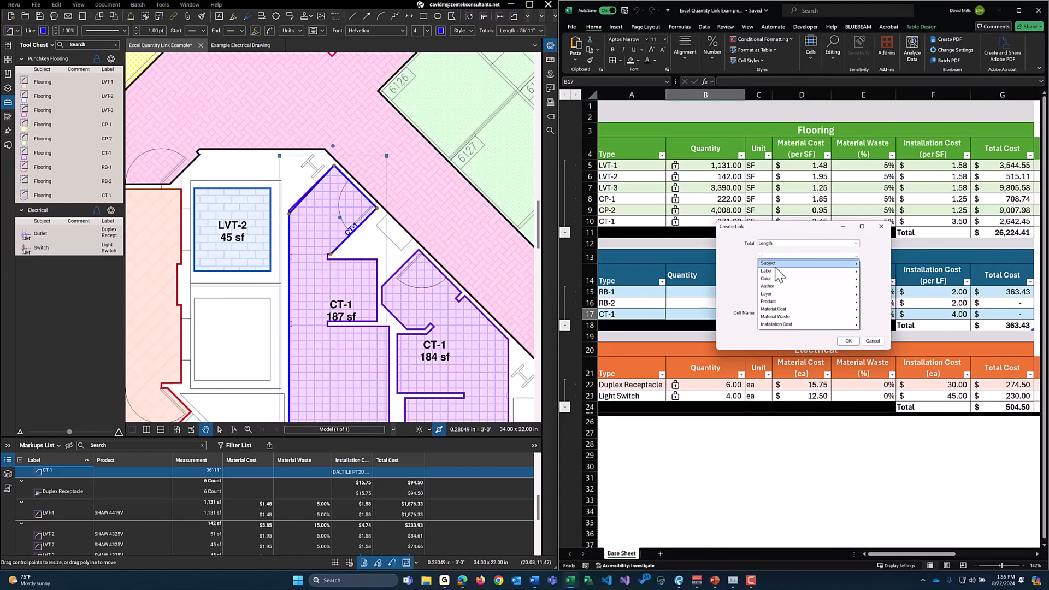
# Step: Filter the link by the label CT-1, try adding a color criterion, and create the link
pyautogui.moveTo(779, 267)
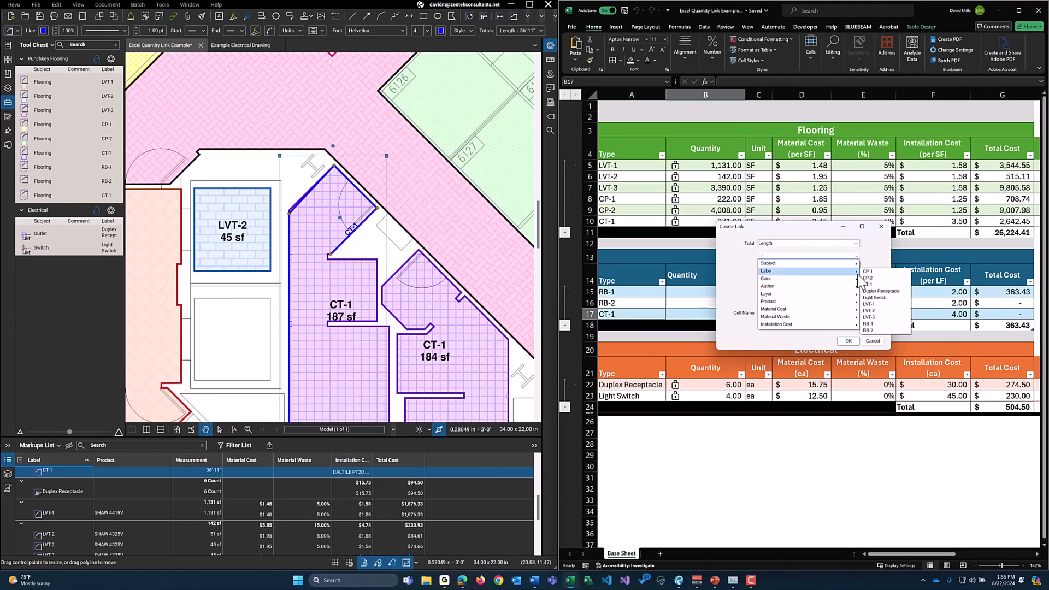
pyautogui.click(873, 285)
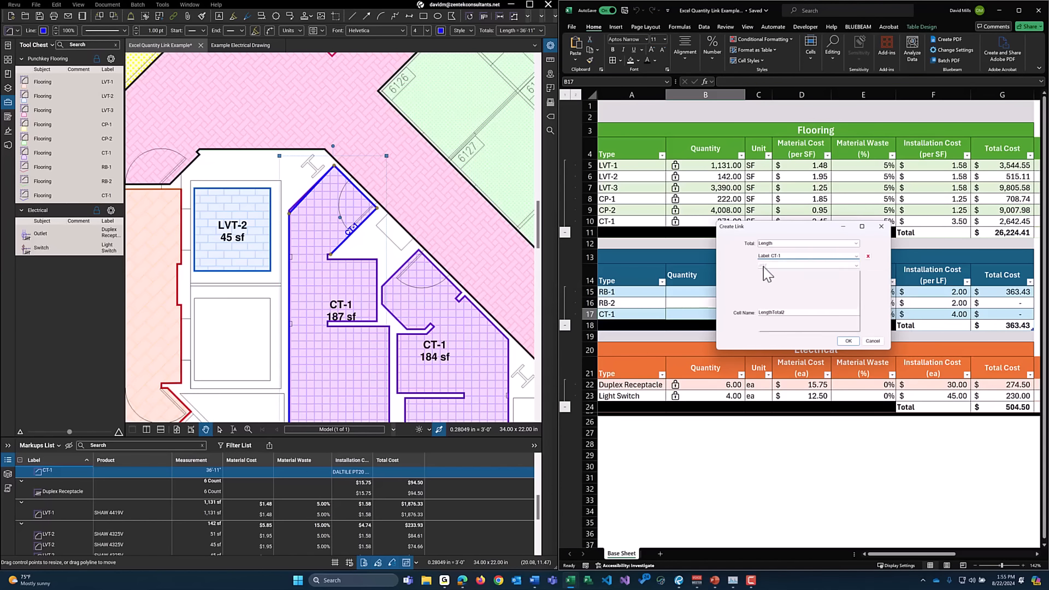
pyautogui.click(763, 266)
pyautogui.moveTo(769, 279)
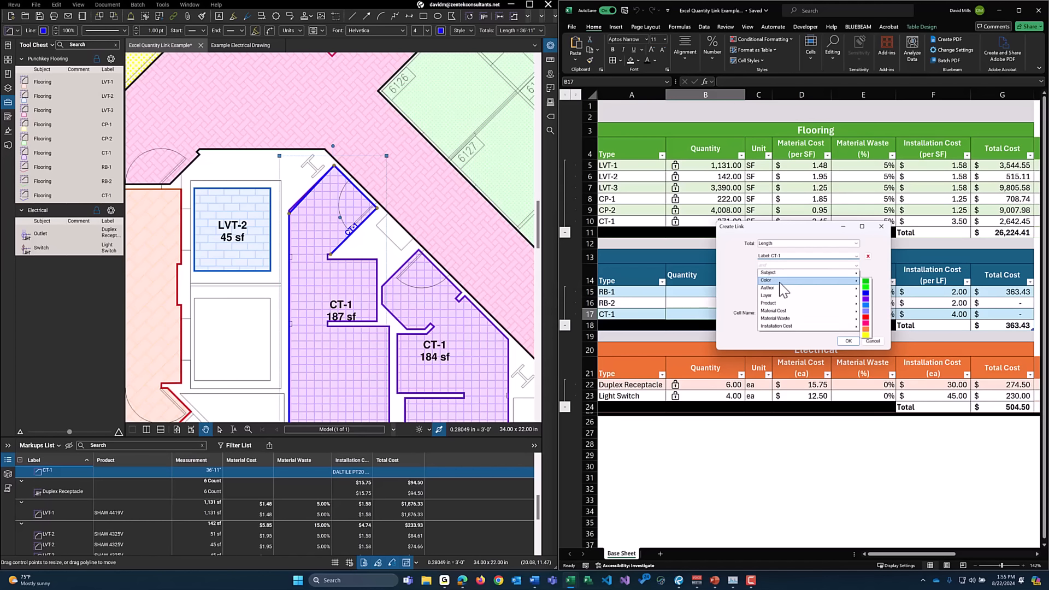
pyautogui.click(867, 299)
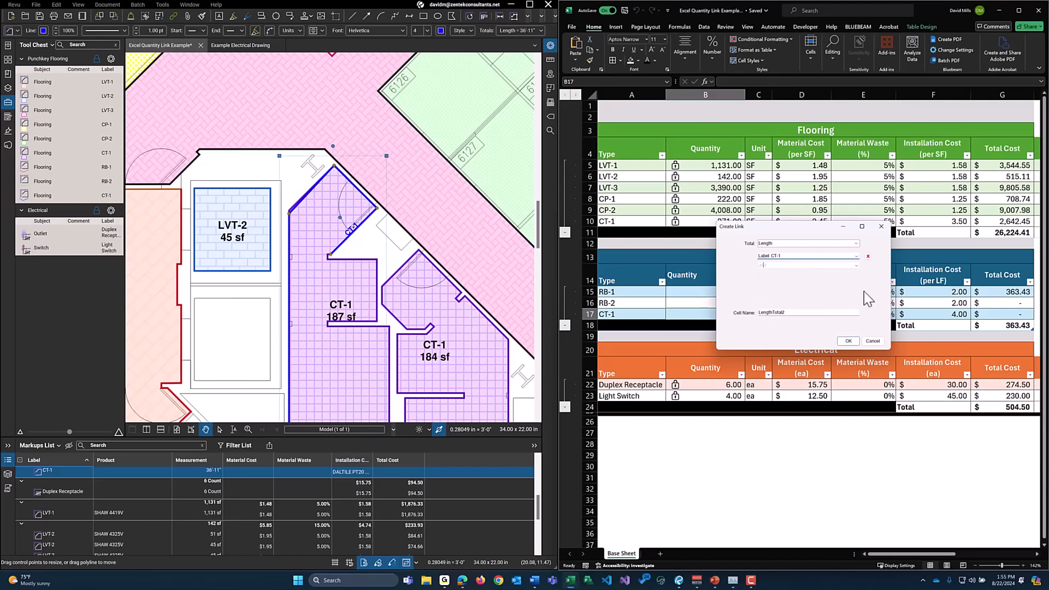
pyautogui.click(848, 342)
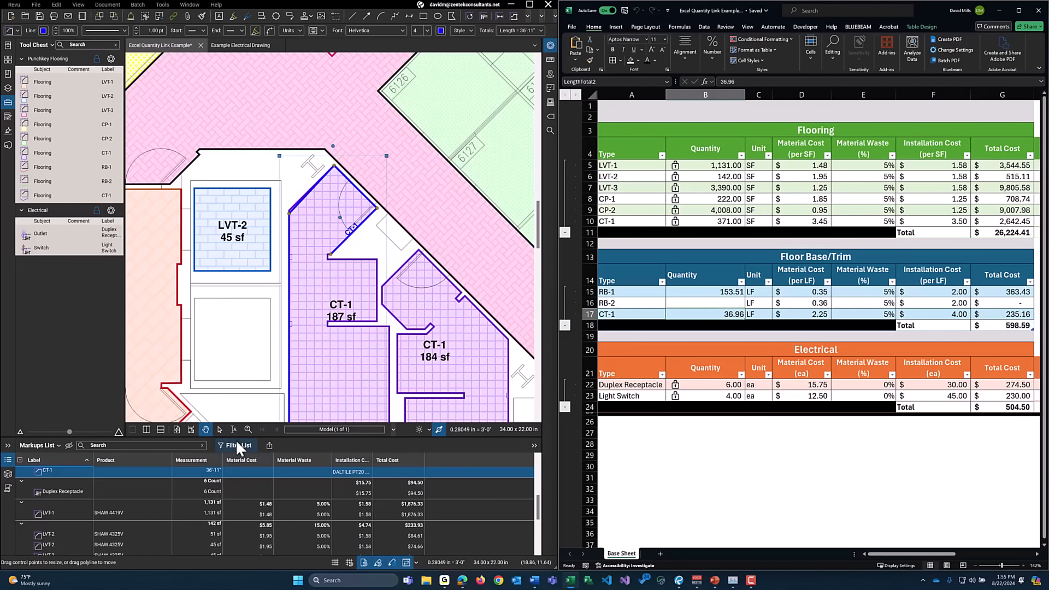
# Step: Stretch the CT-1 wall base run to about 64'-7" by moving its end point from the entry corner into the diagonal LVT-3 corridor
pyautogui.scroll(-3, 275, 265)
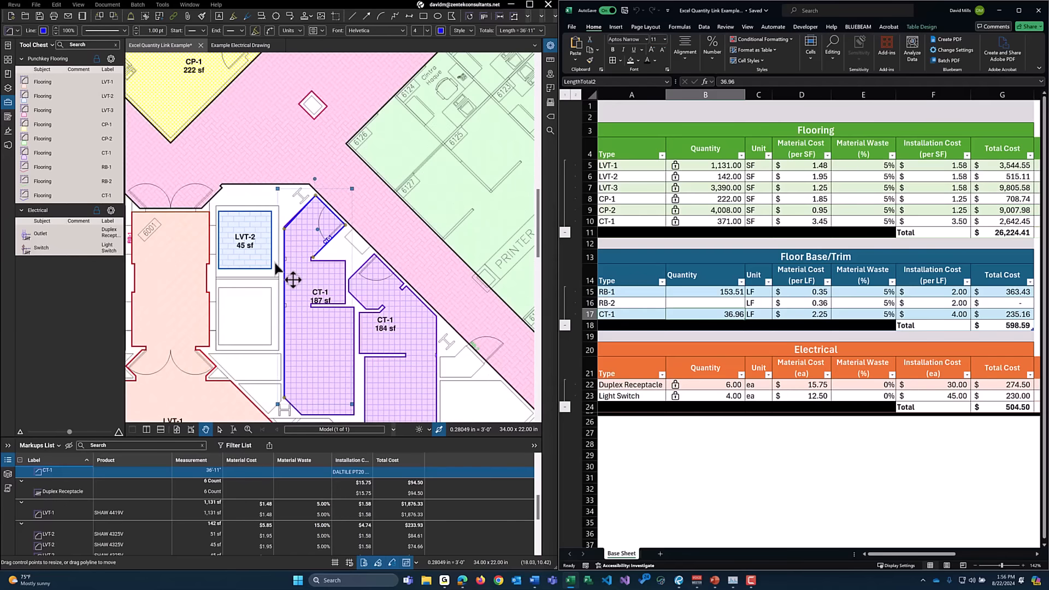
pyautogui.scroll(2, 315, 258)
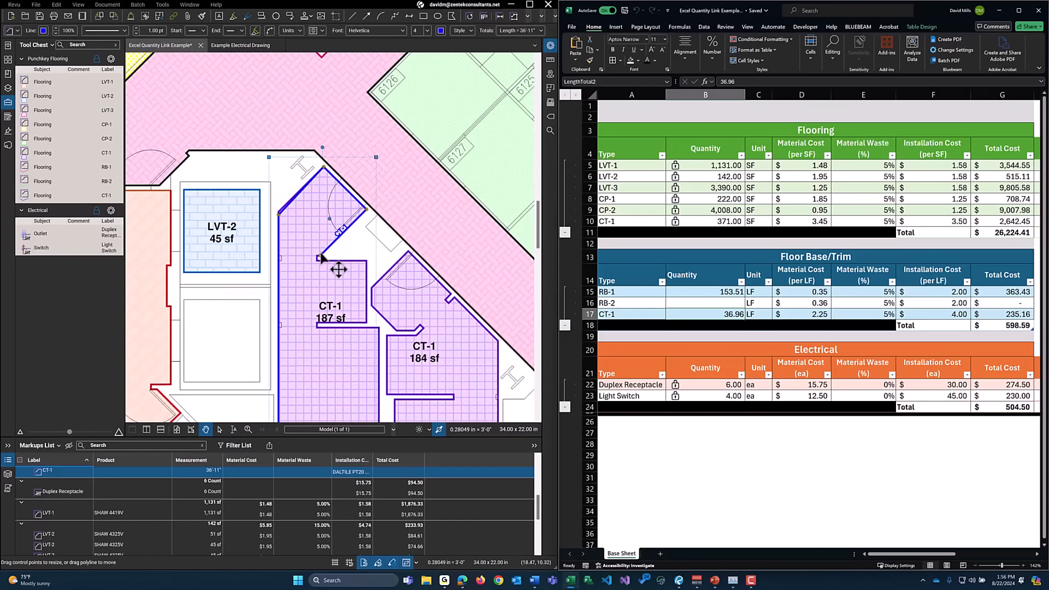
pyautogui.moveTo(321, 256)
pyautogui.mouseDown()
pyautogui.moveTo(434, 220)
pyautogui.moveTo(339, 215)
pyautogui.moveTo(398, 261)
pyautogui.mouseUp()
pyautogui.moveTo(397, 262); pyautogui.dragTo(340, 219)
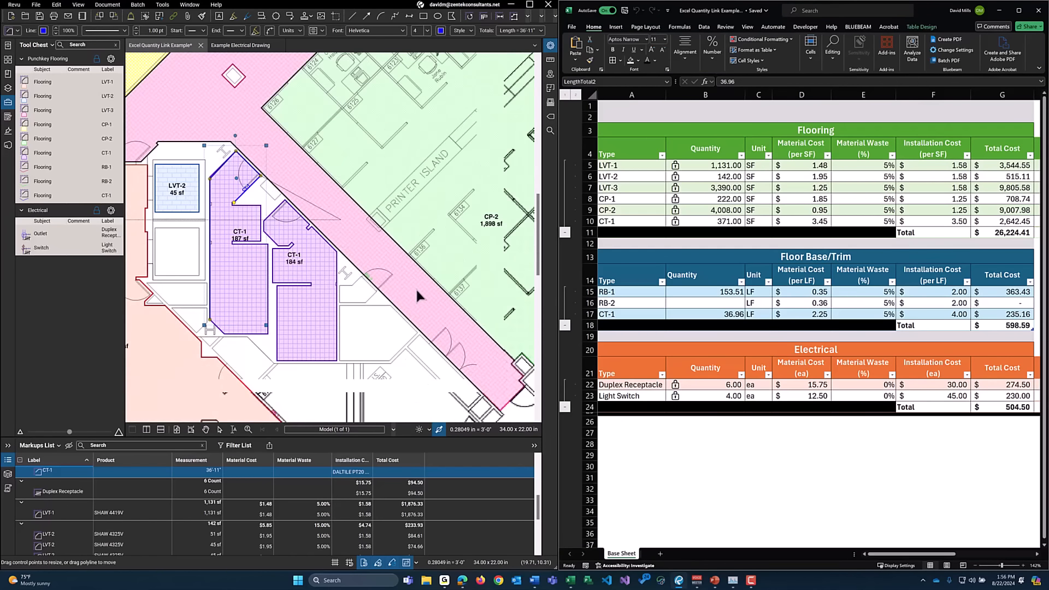
pyautogui.moveTo(446, 307); pyautogui.dragTo(446, 305)
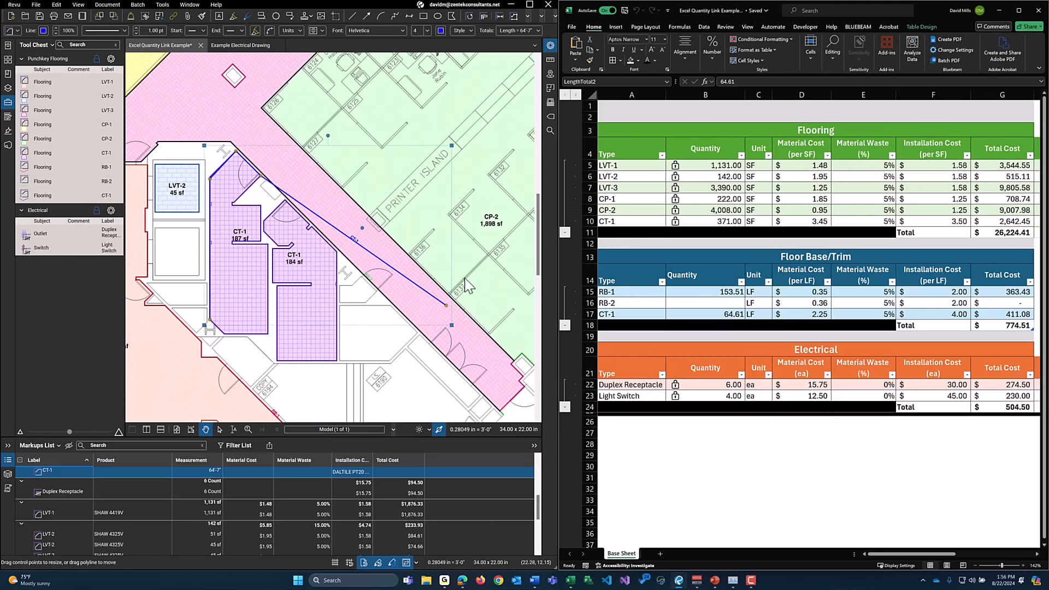
# Step: Measure the empty shaft directly below the 45 sf LVT-2 area, next to the CT-1 rooms, as another LVT-2 area of about 45 sf
pyautogui.scroll(-1, 313, 294)
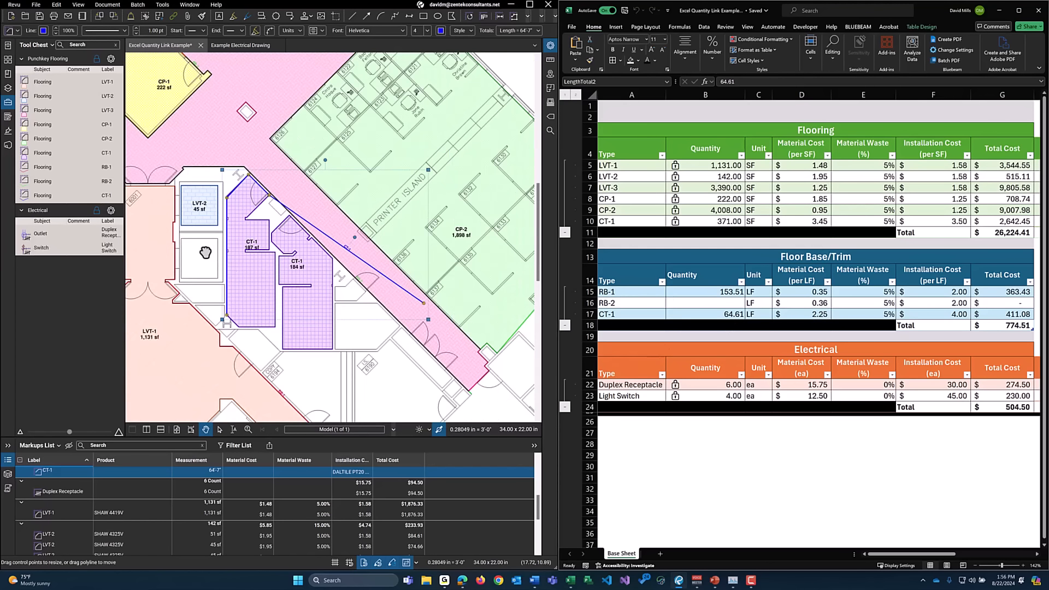
pyautogui.moveTo(180, 251); pyautogui.dragTo(207, 261)
pyautogui.scroll(1, 206, 261)
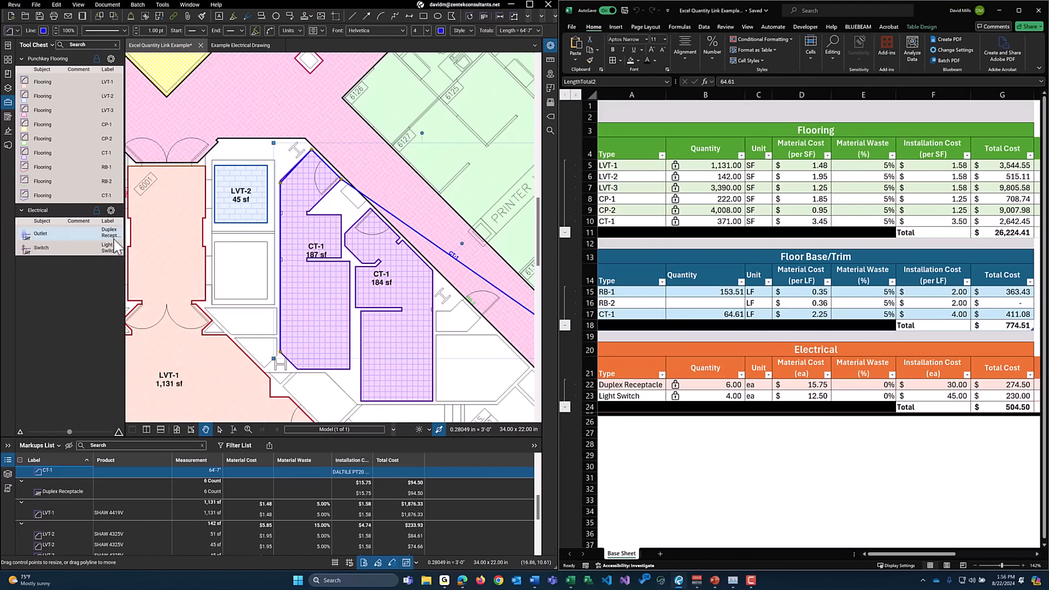
pyautogui.click(47, 102)
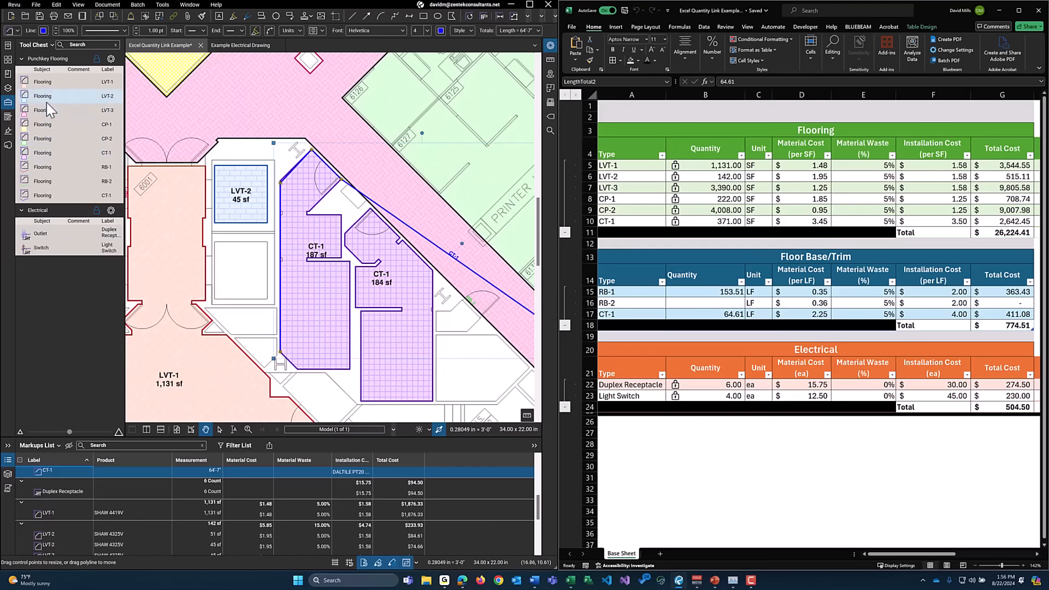
pyautogui.click(47, 103)
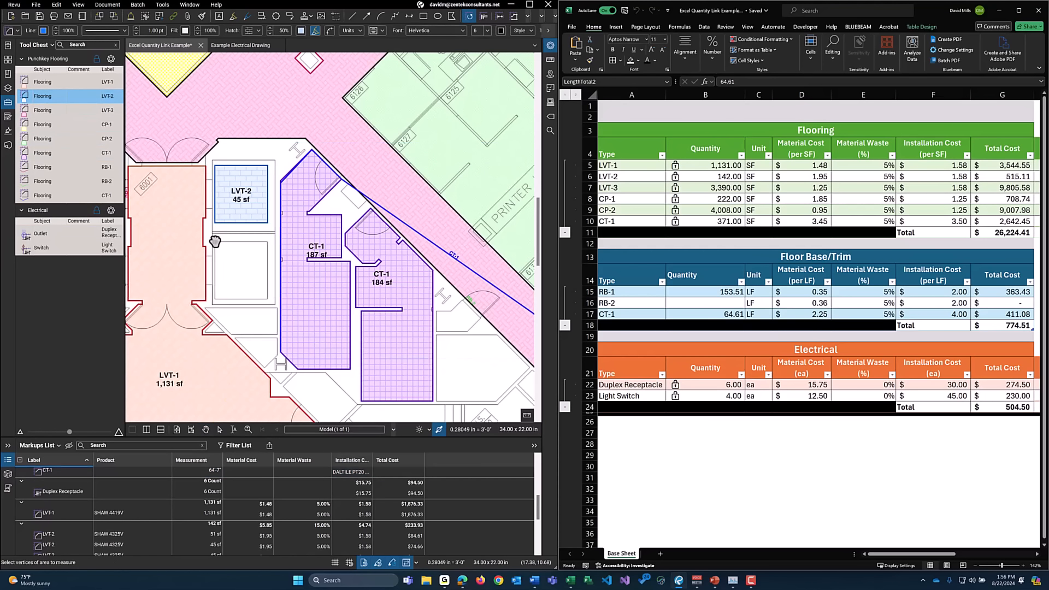
pyautogui.moveTo(214, 241)
pyautogui.mouseDown()
pyautogui.moveTo(316, 240)
pyautogui.moveTo(355, 271)
pyautogui.moveTo(379, 311)
pyautogui.mouseUp()
pyautogui.scroll(1, 316, 241)
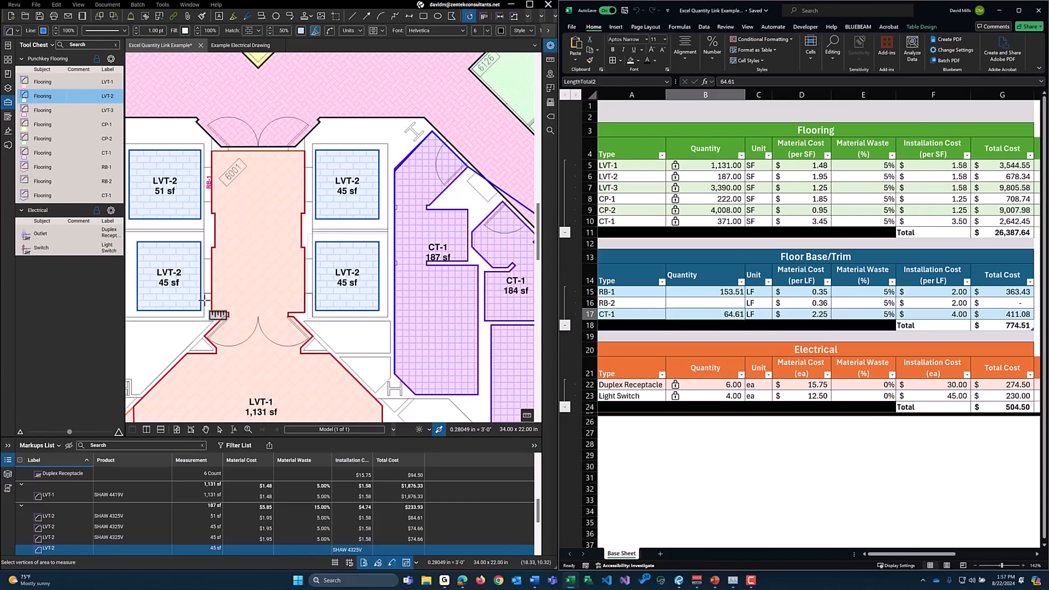
pyautogui.scroll(-3, 300, 287)
pyautogui.scroll(2, 300, 264)
pyautogui.moveTo(261, 263); pyautogui.dragTo(301, 264)
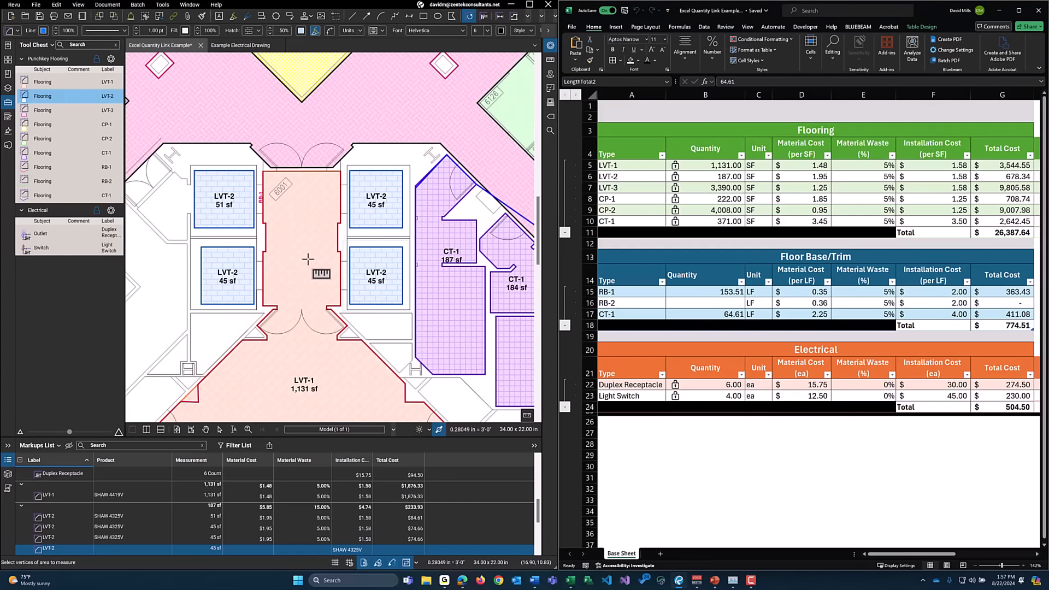
pyautogui.scroll(-1, 270, 355)
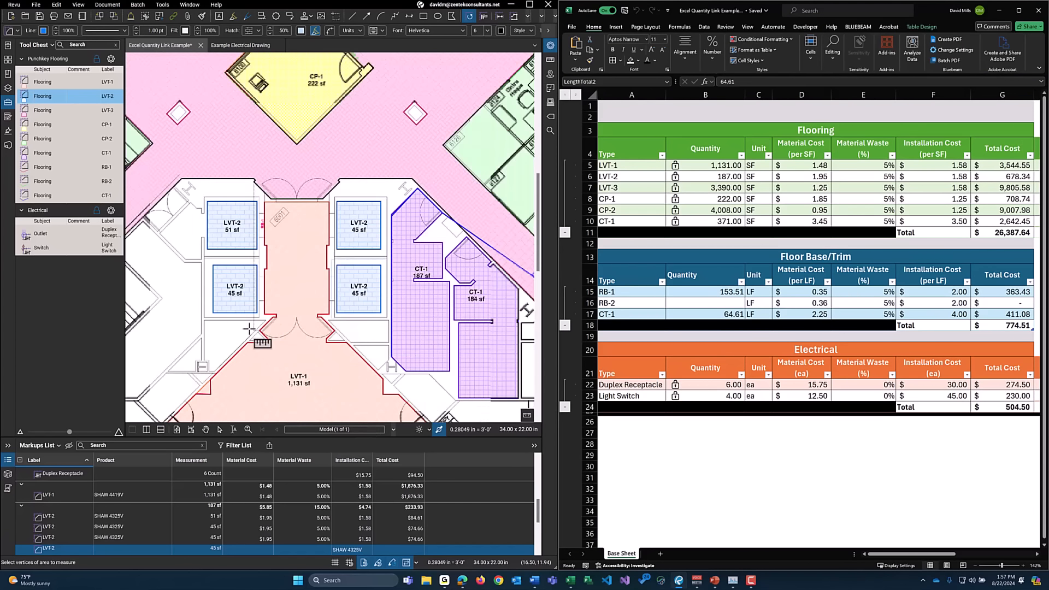
pyautogui.scroll(-2, 250, 328)
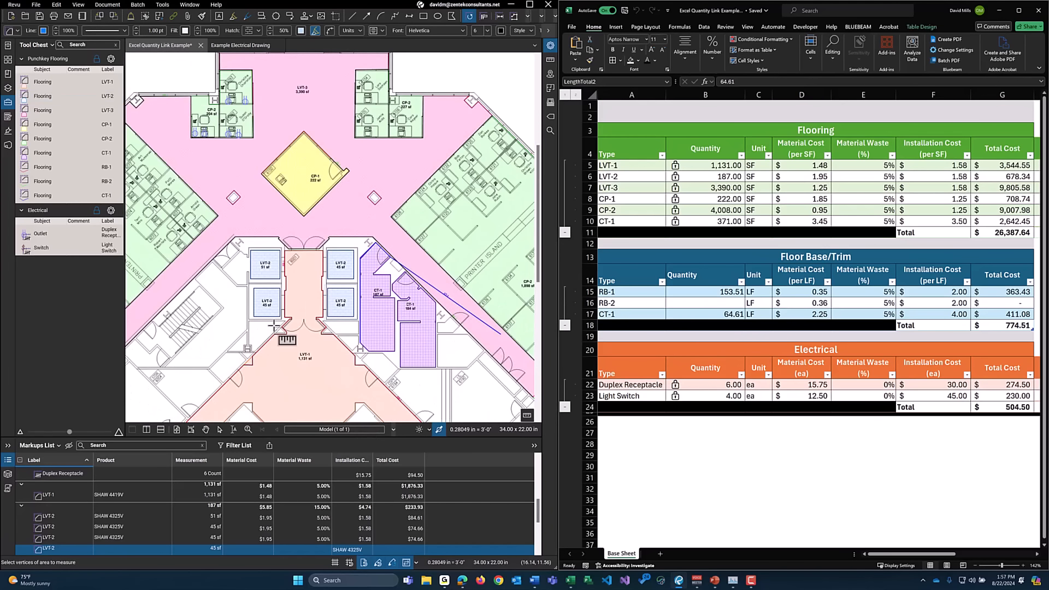
pyautogui.press('Escape')
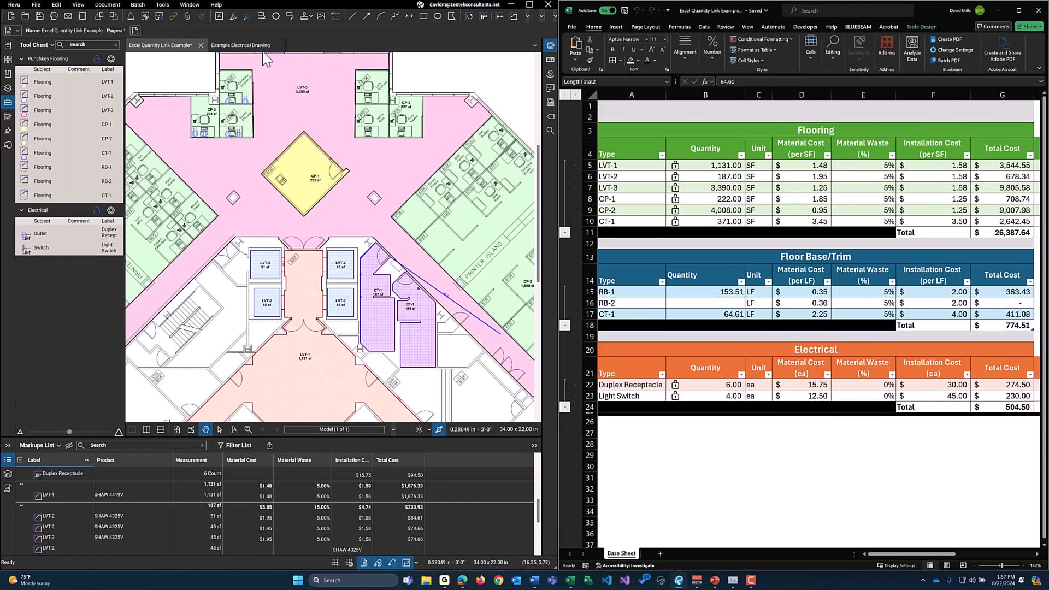
# Step: Review the source files linked to the workbook from the Duplex Receptacle quantity cell, highlighting Example Electrical Drawing.pdf
pyautogui.click(706, 382)
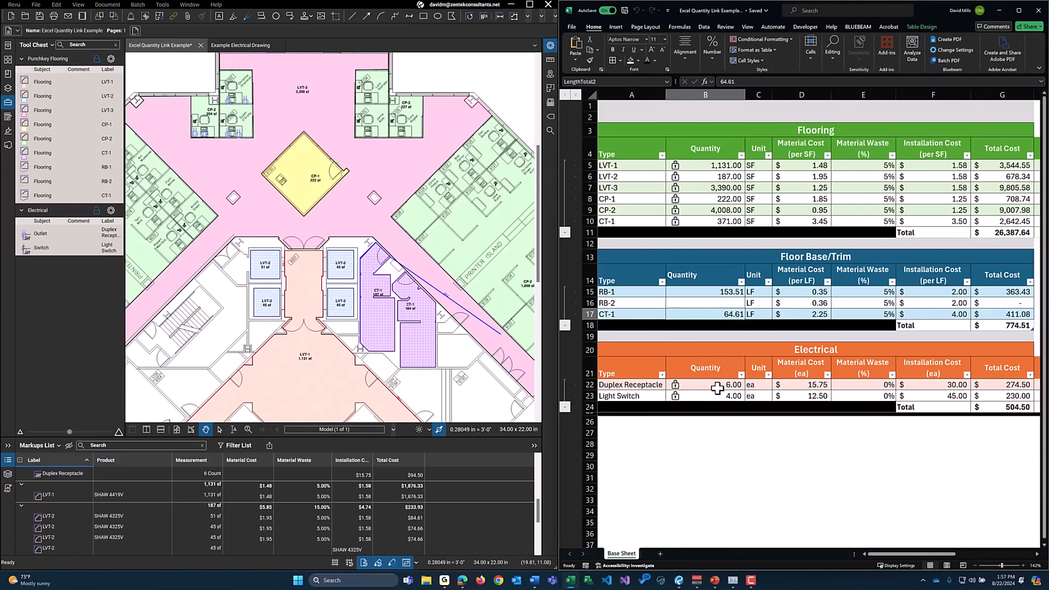
pyautogui.click(717, 388)
pyautogui.rightClick(718, 388)
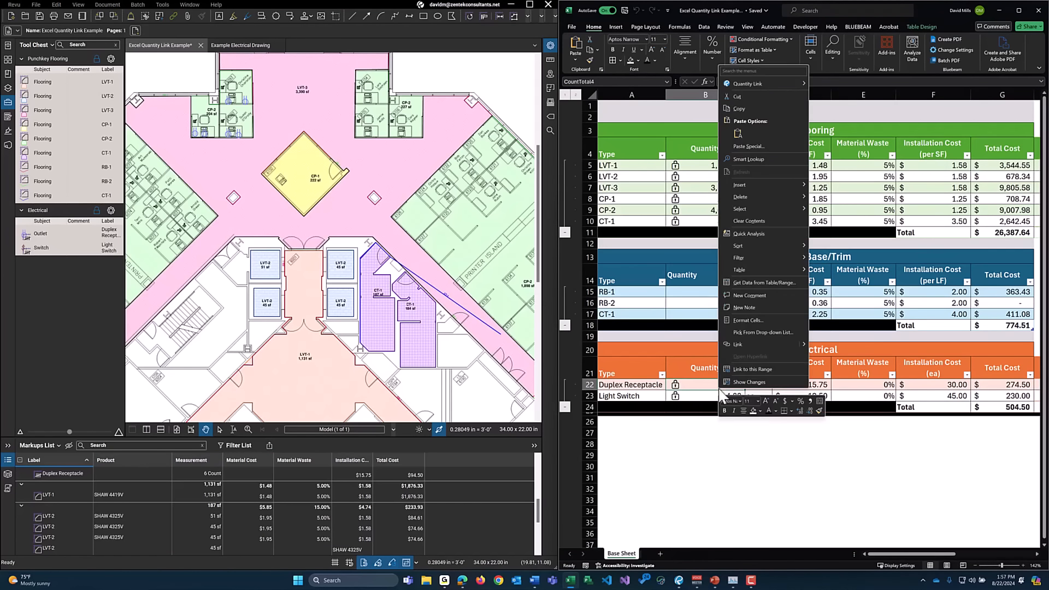
pyautogui.moveTo(771, 86)
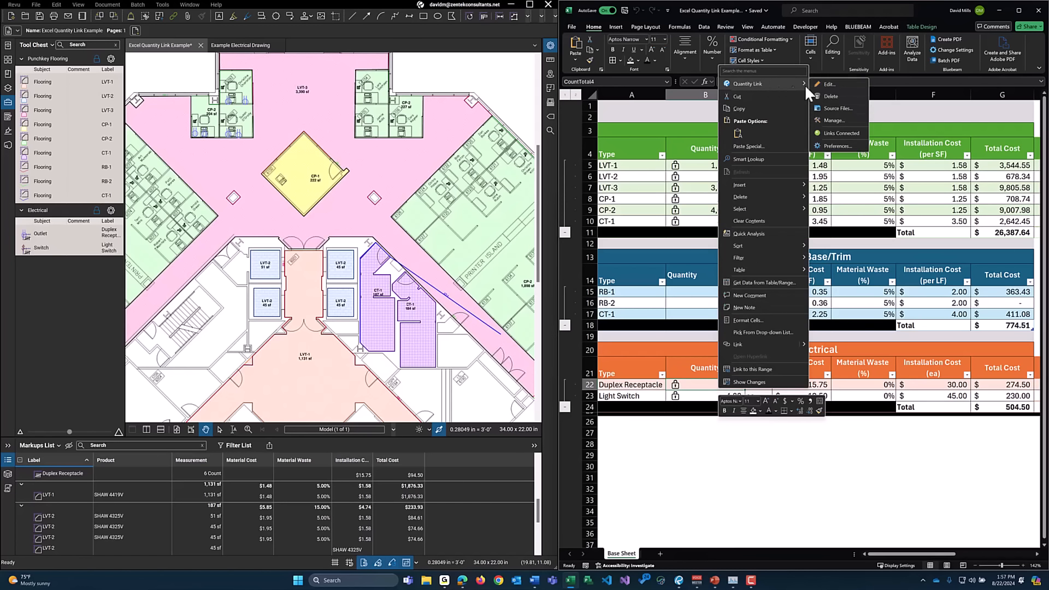
pyautogui.click(834, 107)
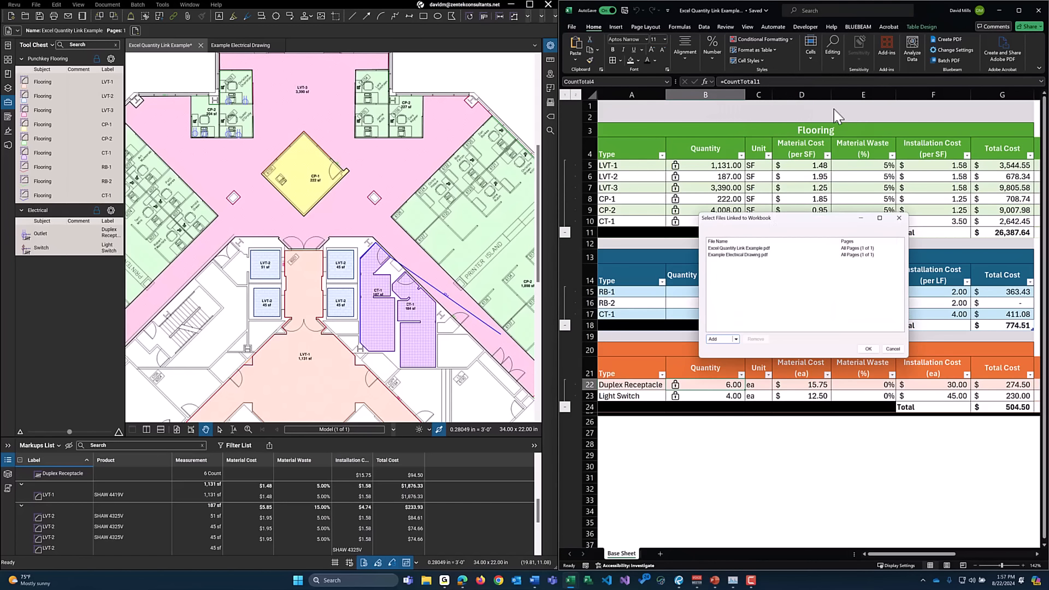
pyautogui.click(739, 255)
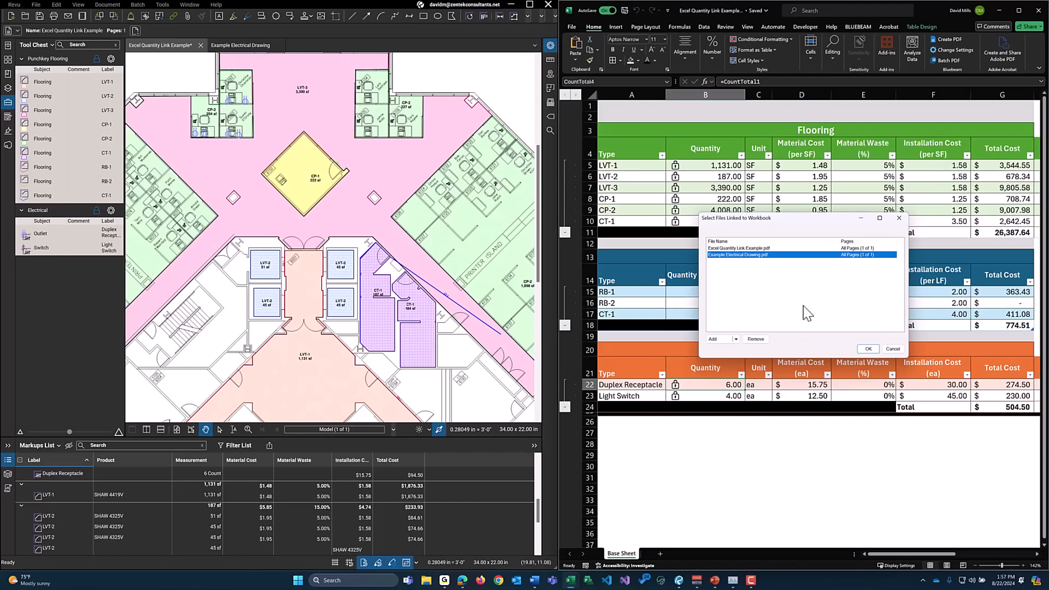
pyautogui.click(899, 218)
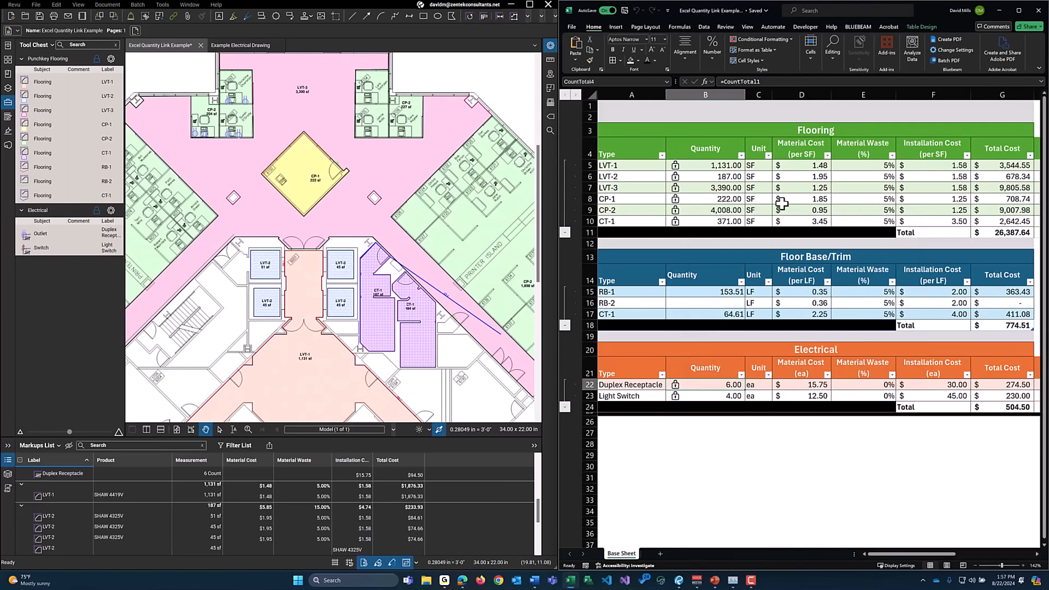
# Step: Check the LVT-3 and Duplex Receptacle quantity cells, and examine the options for adding files to the workbook's linked source files
pyautogui.click(709, 187)
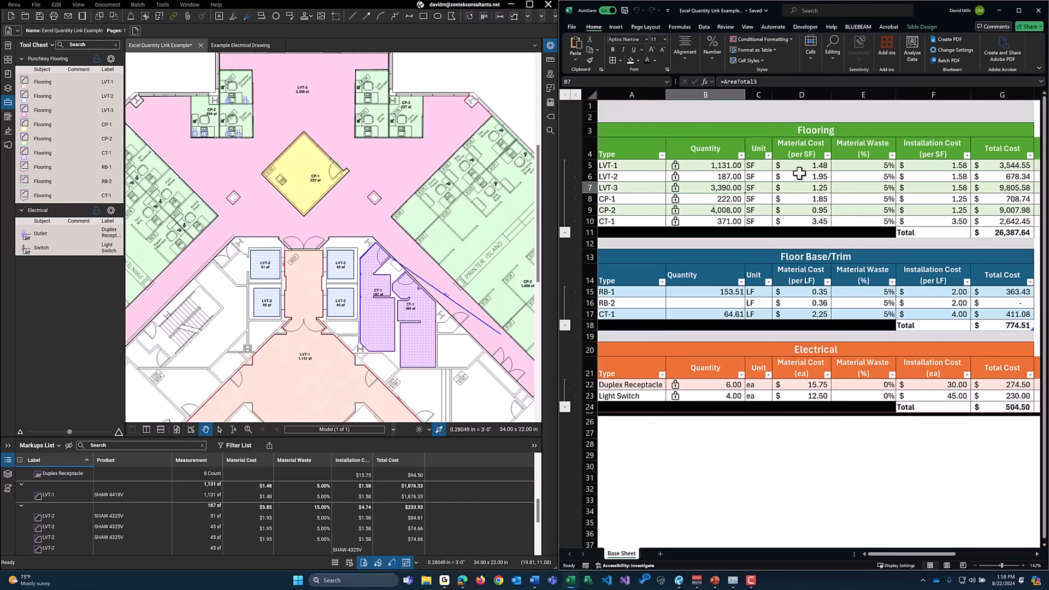
pyautogui.click(714, 384)
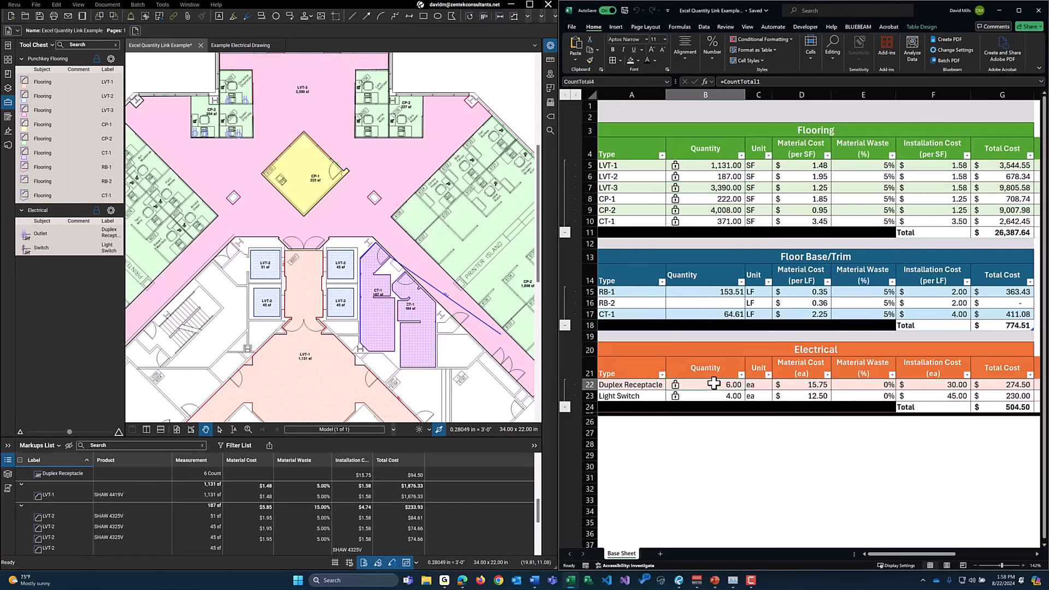
pyautogui.rightClick(715, 384)
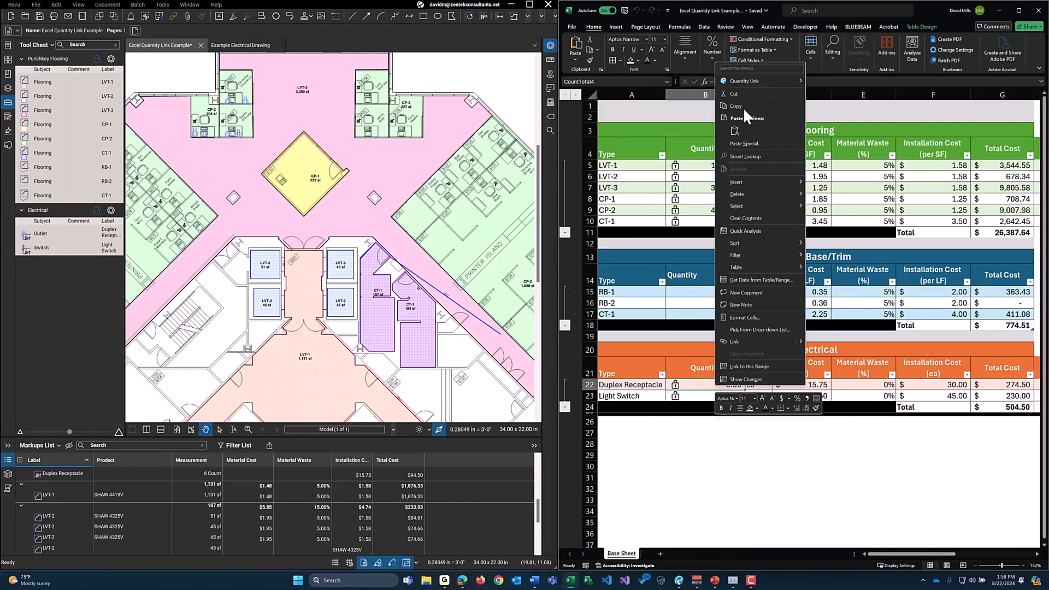
pyautogui.moveTo(739, 86)
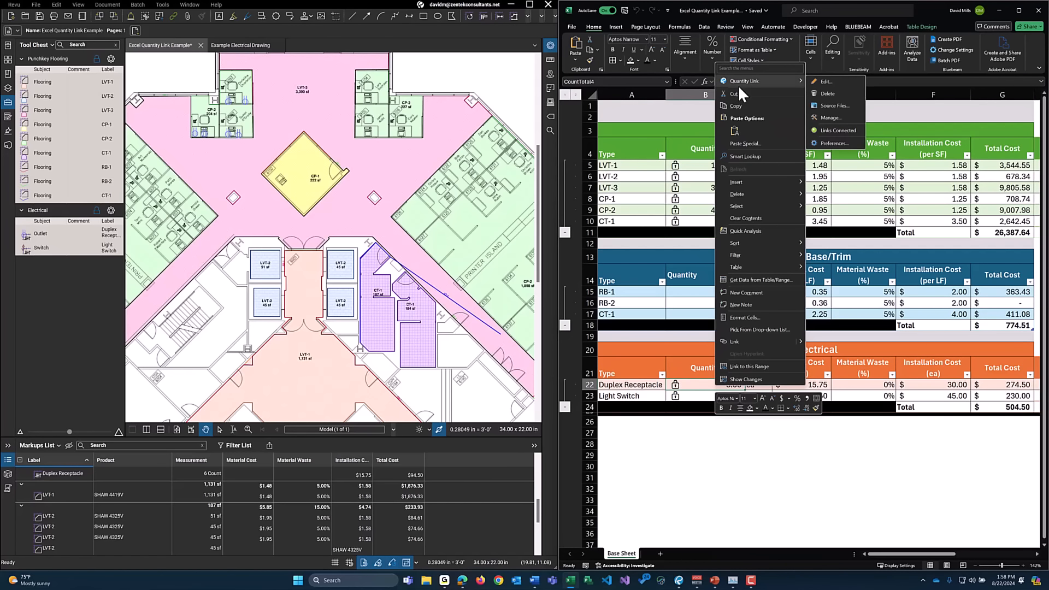
pyautogui.click(834, 104)
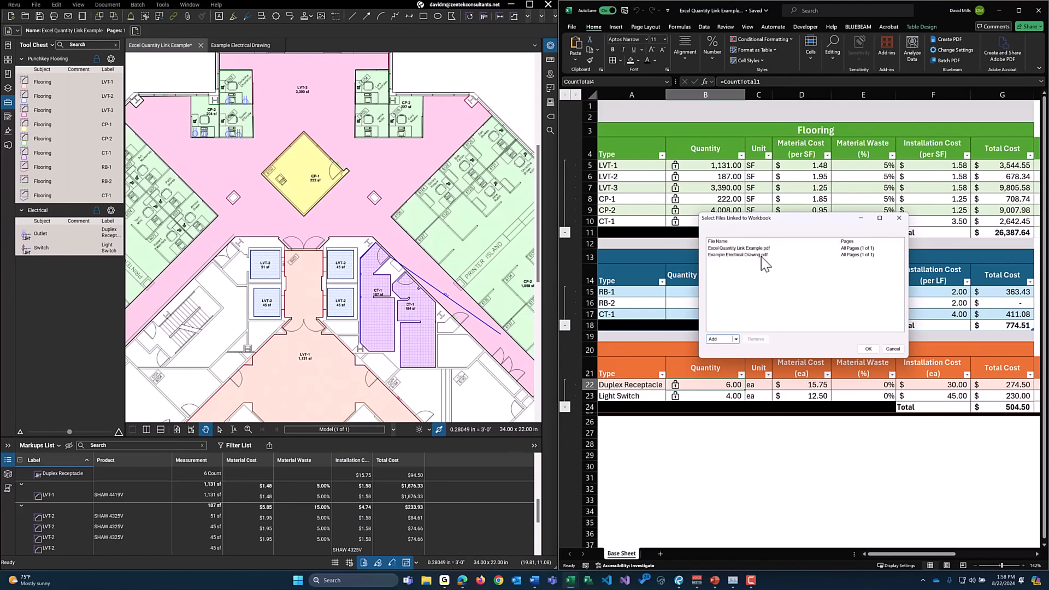
pyautogui.click(739, 256)
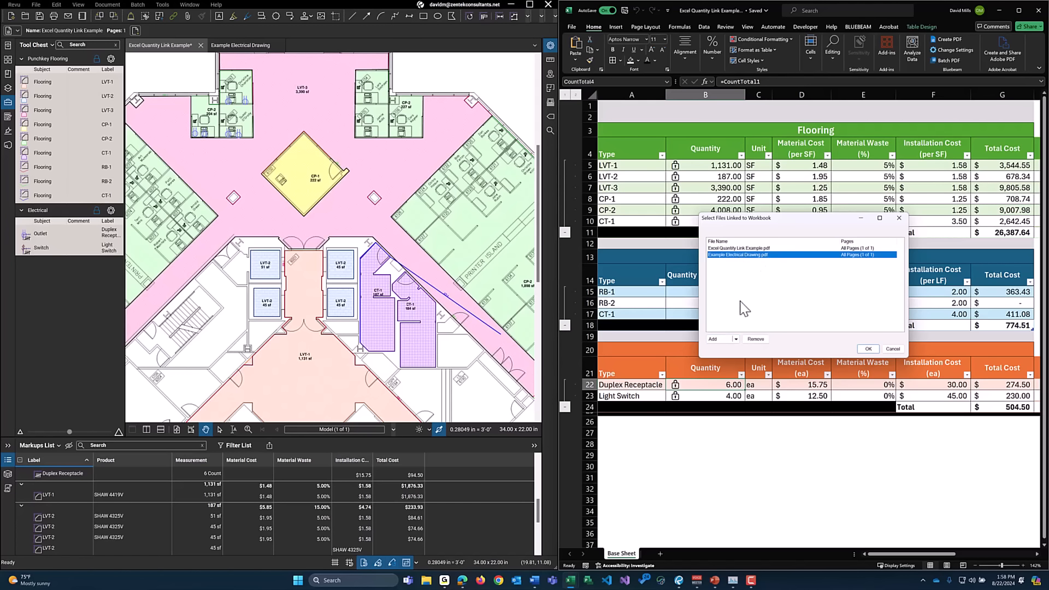
pyautogui.click(736, 340)
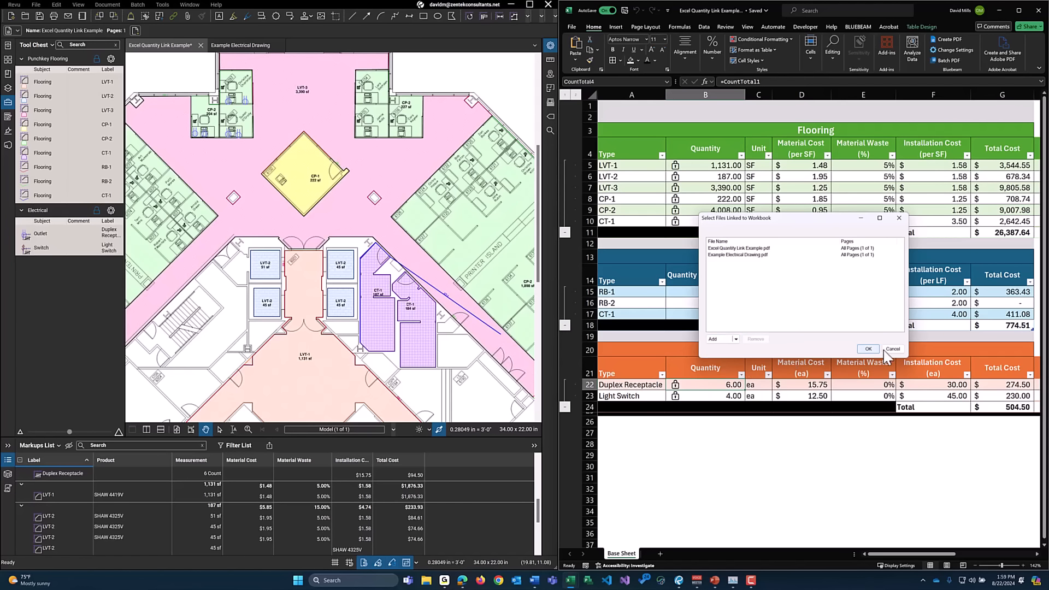
pyautogui.click(866, 350)
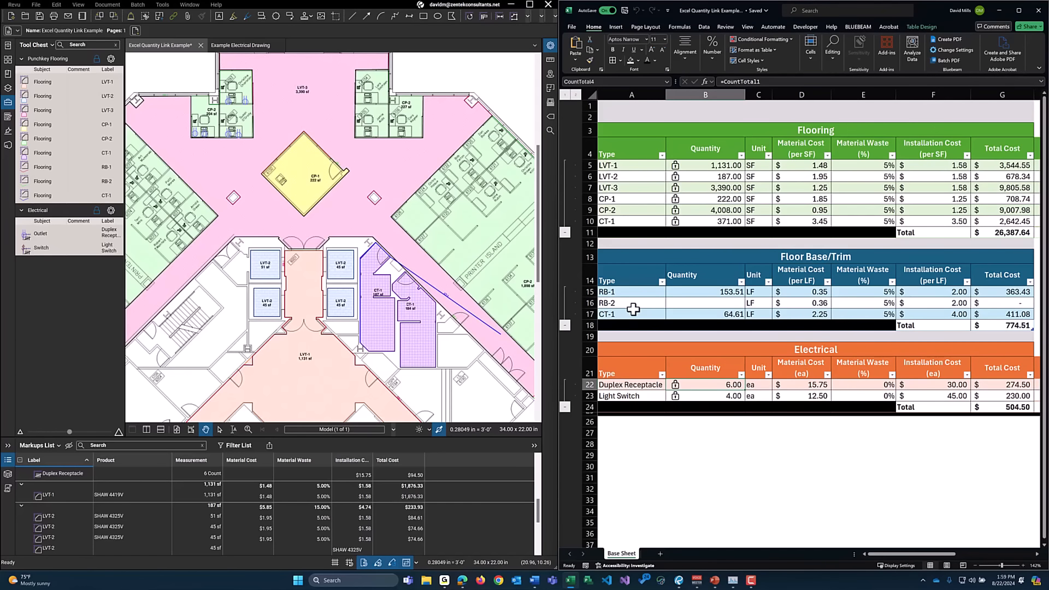
# Step: Place four more Duplex Receptacle outlets in and around the 204 sf CP-2 cubicles
pyautogui.moveTo(180, 108); pyautogui.dragTo(188, 137)
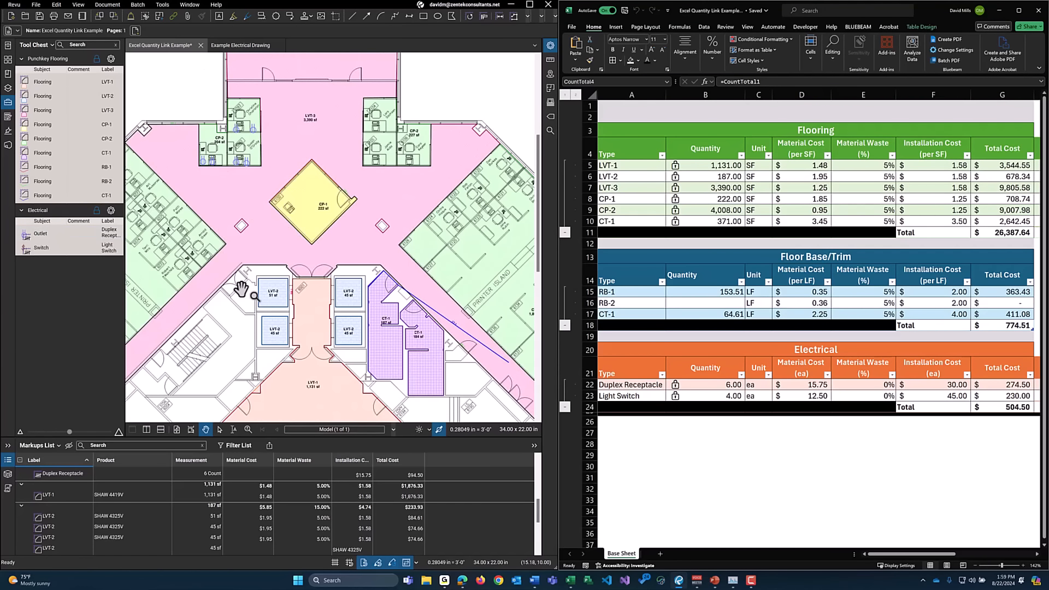
pyautogui.scroll(5, 246, 175)
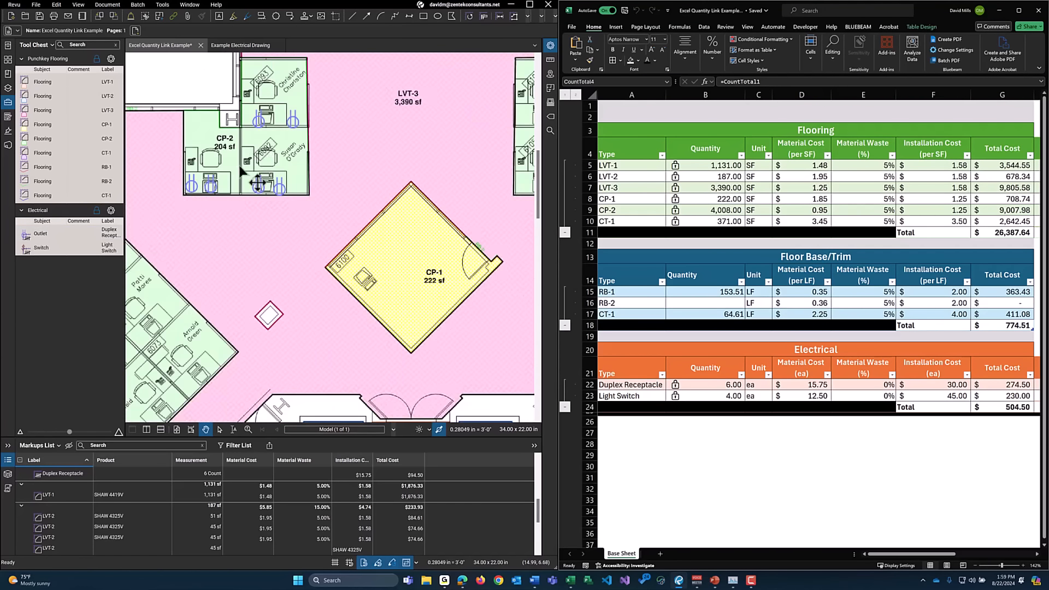
pyautogui.click(74, 233)
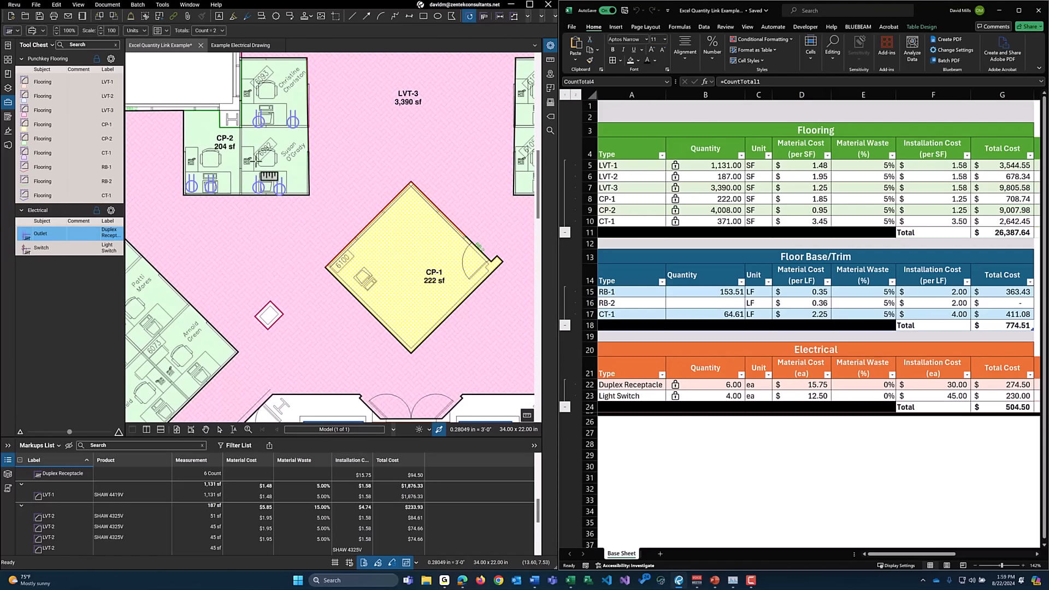
pyautogui.click(295, 161)
pyautogui.click(204, 136)
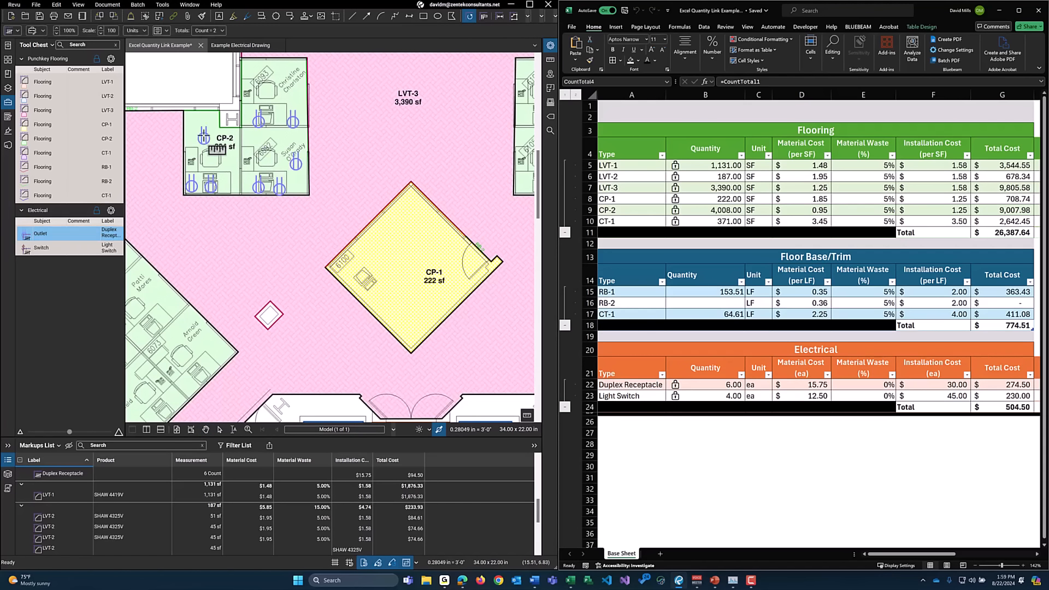
pyautogui.click(211, 102)
pyautogui.click(181, 122)
pyautogui.click(189, 141)
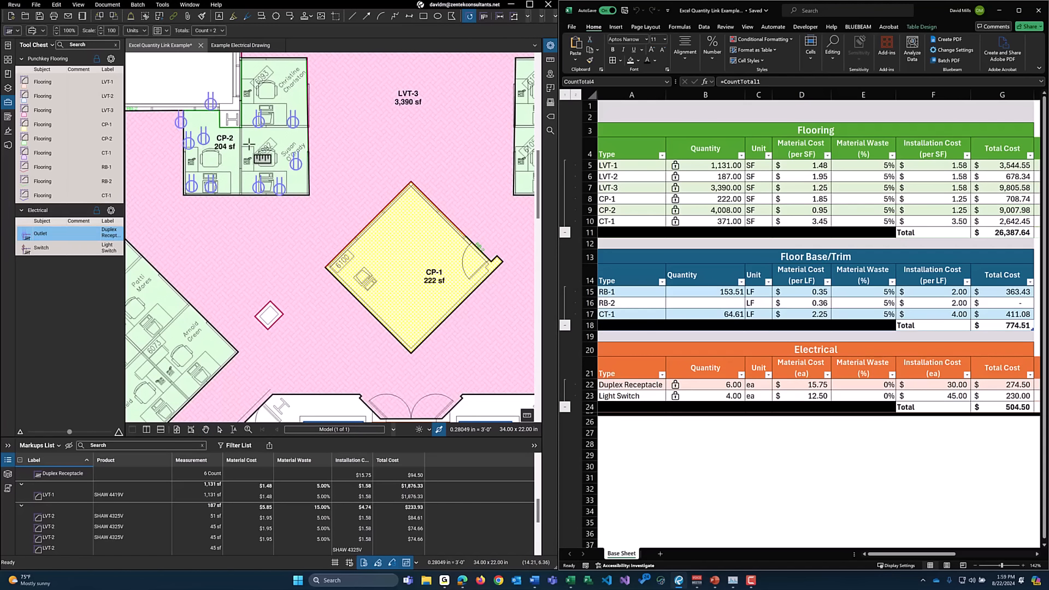
pyautogui.rightClick(175, 82)
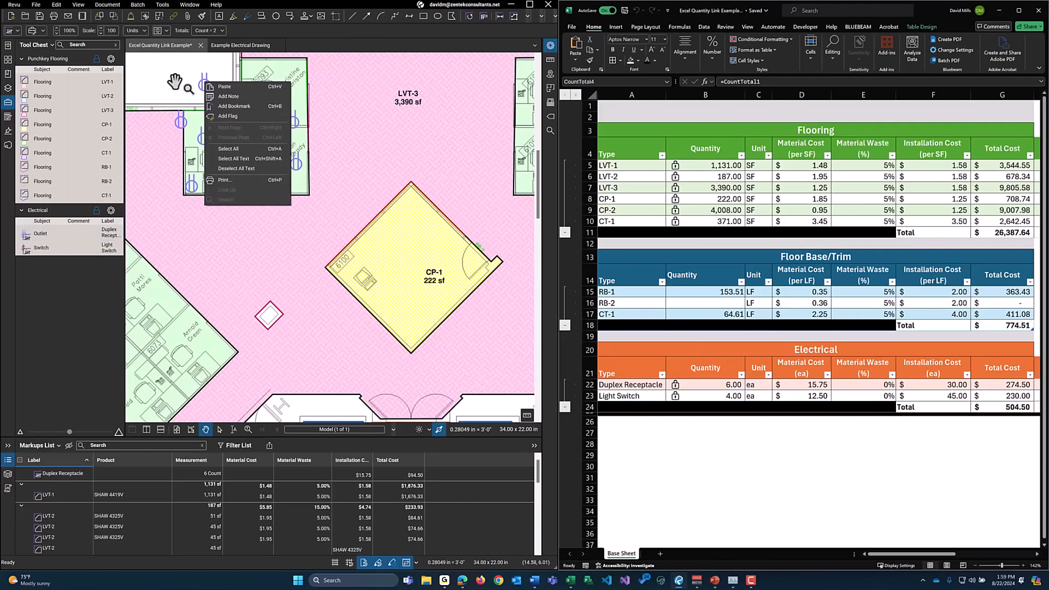
pyautogui.click(175, 82)
pyautogui.click(733, 383)
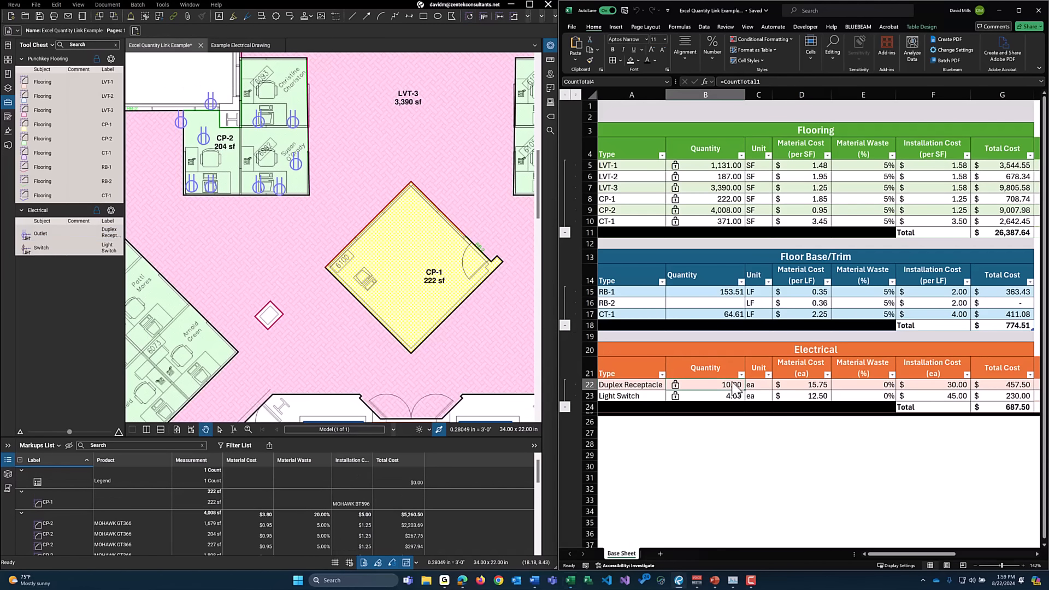
# Step: Place three more Light Switch counts in the flooring plan, including one in each CT-1 room, and check the Light Switch quantity cell
pyautogui.click(55, 250)
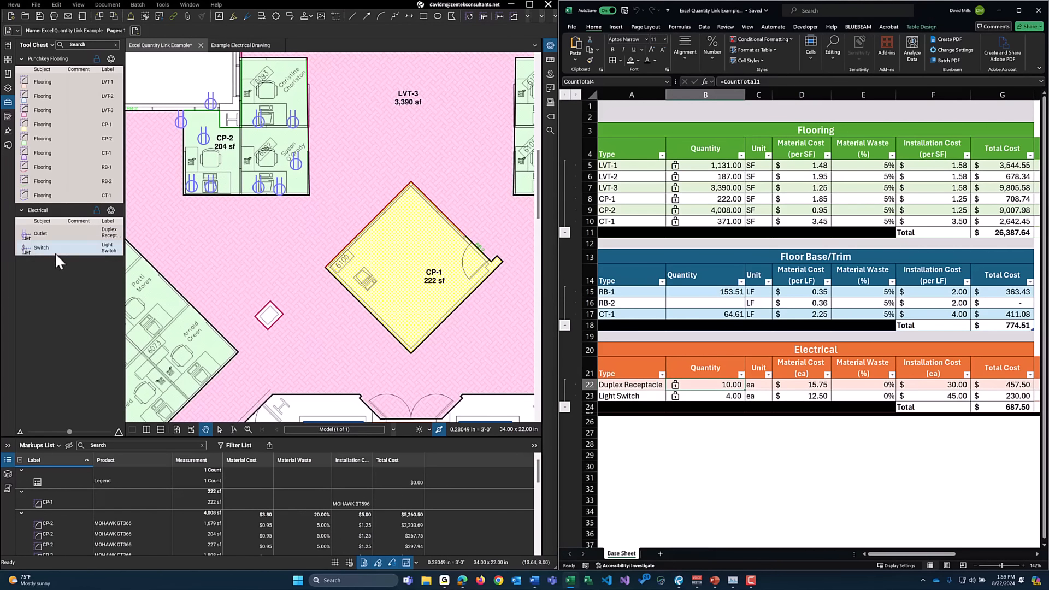
pyautogui.press('Escape')
pyautogui.scroll(-2, 138, 513)
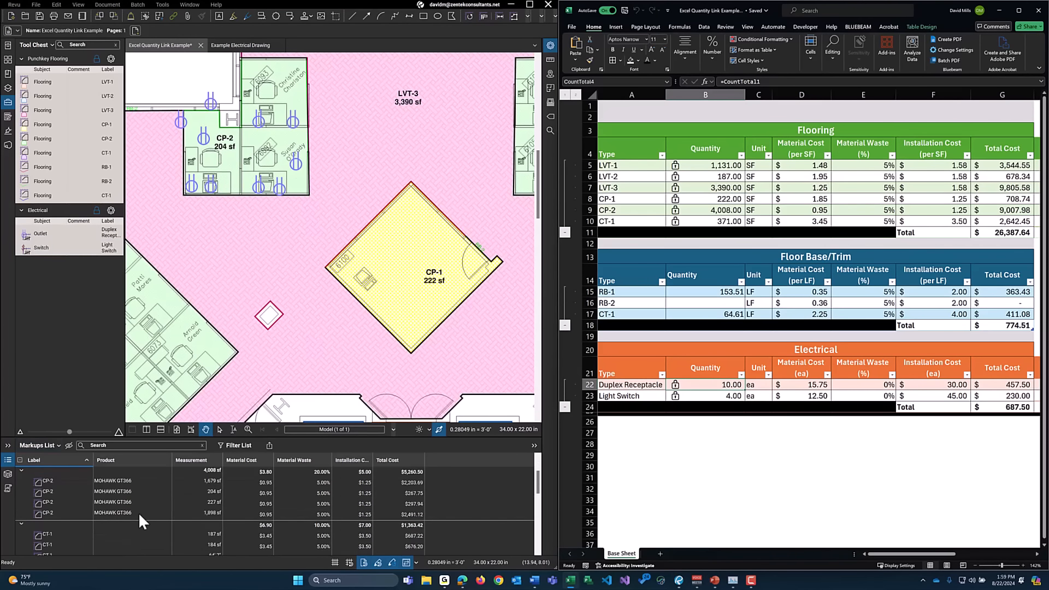
pyautogui.scroll(3, 139, 513)
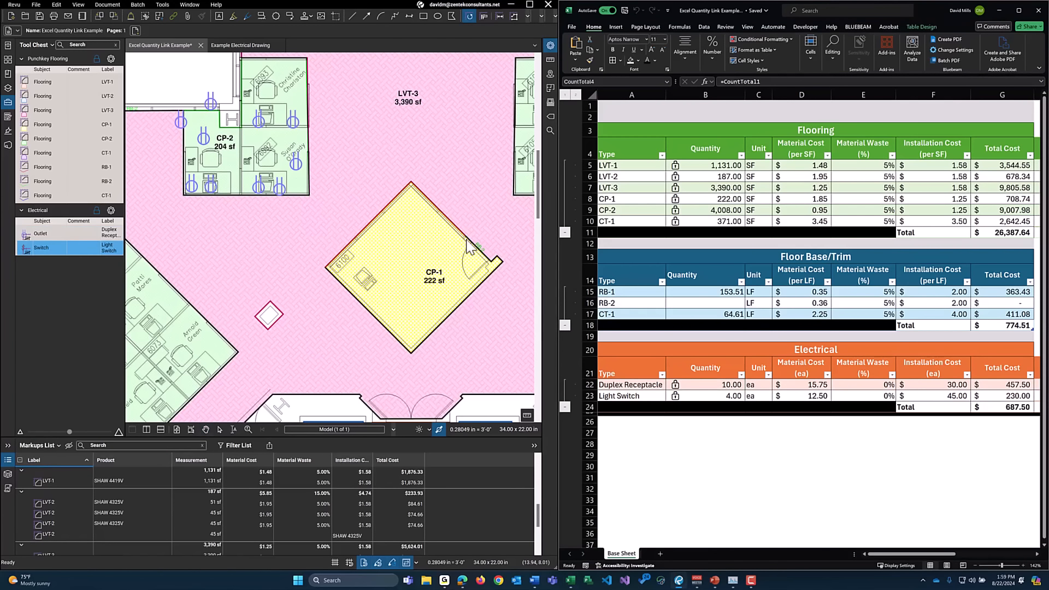
pyautogui.moveTo(364, 326)
pyautogui.mouseDown()
pyautogui.moveTo(384, 213)
pyautogui.moveTo(366, 121)
pyautogui.mouseUp()
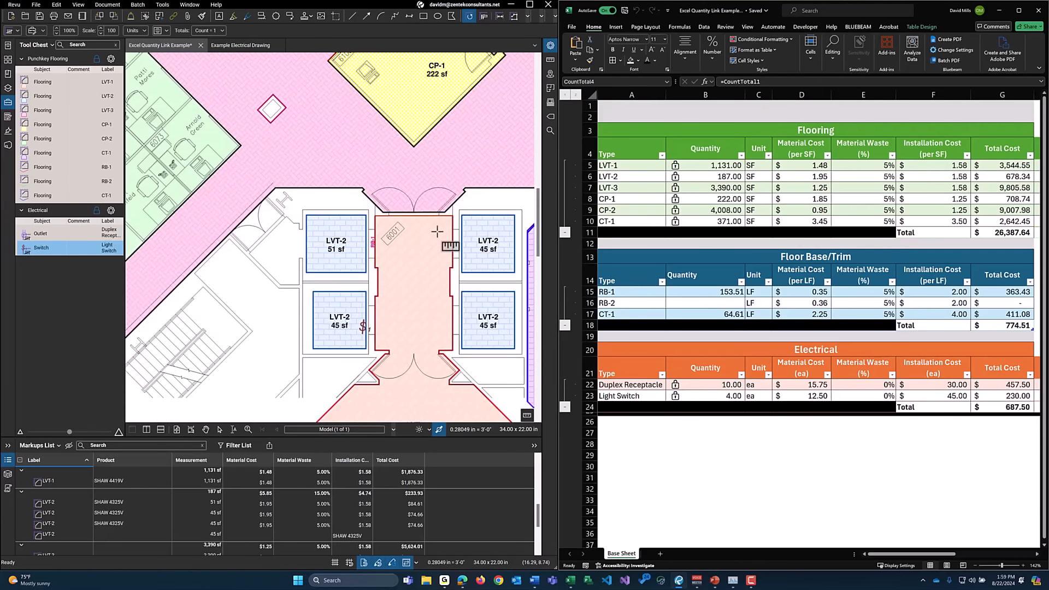
pyautogui.moveTo(458, 234); pyautogui.dragTo(286, 231)
pyautogui.click(374, 215)
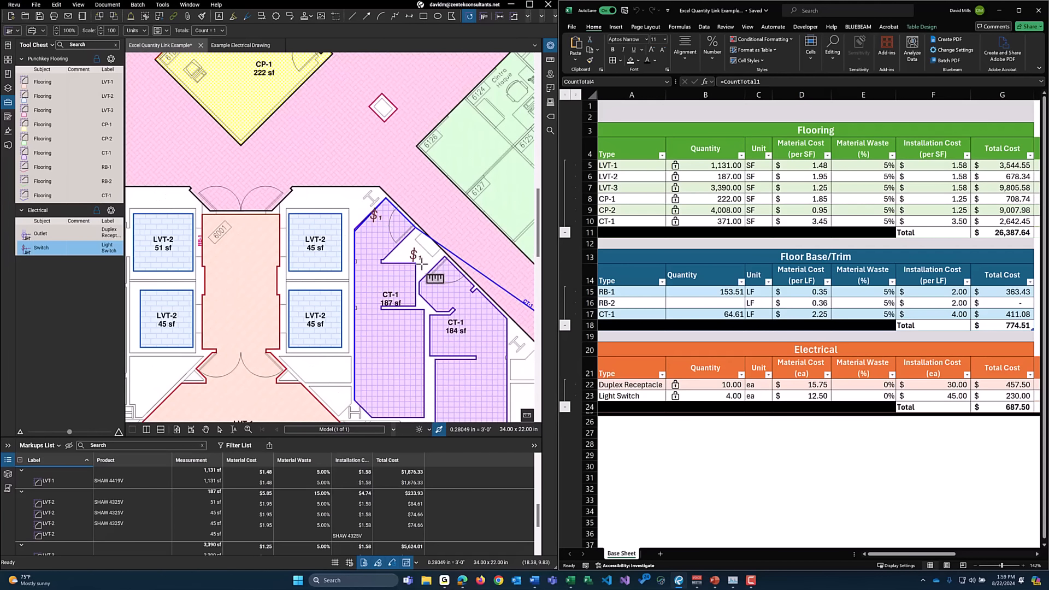
pyautogui.click(444, 310)
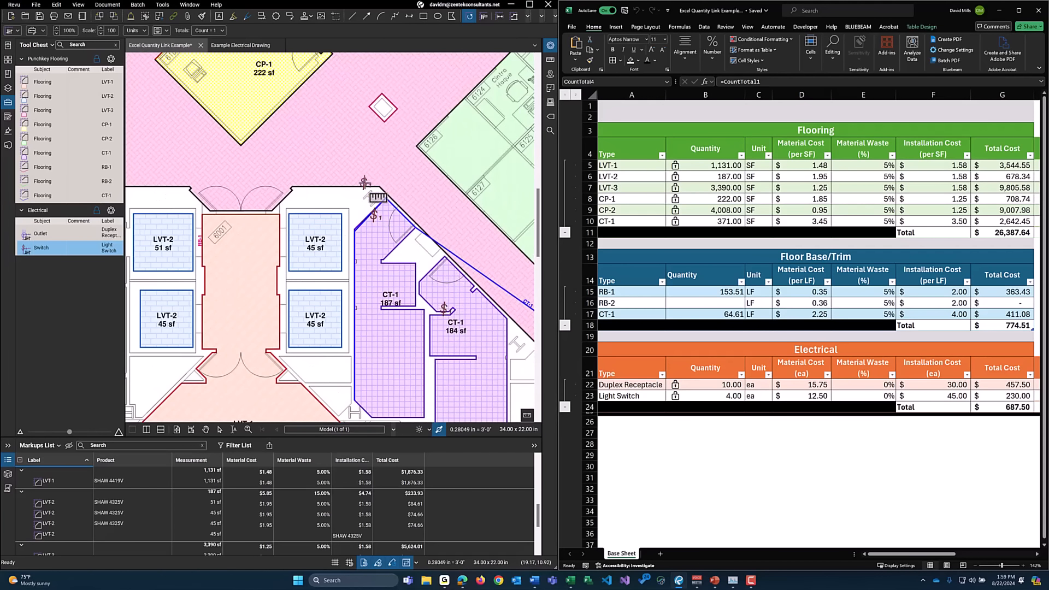
pyautogui.rightClick(362, 146)
pyautogui.click(349, 146)
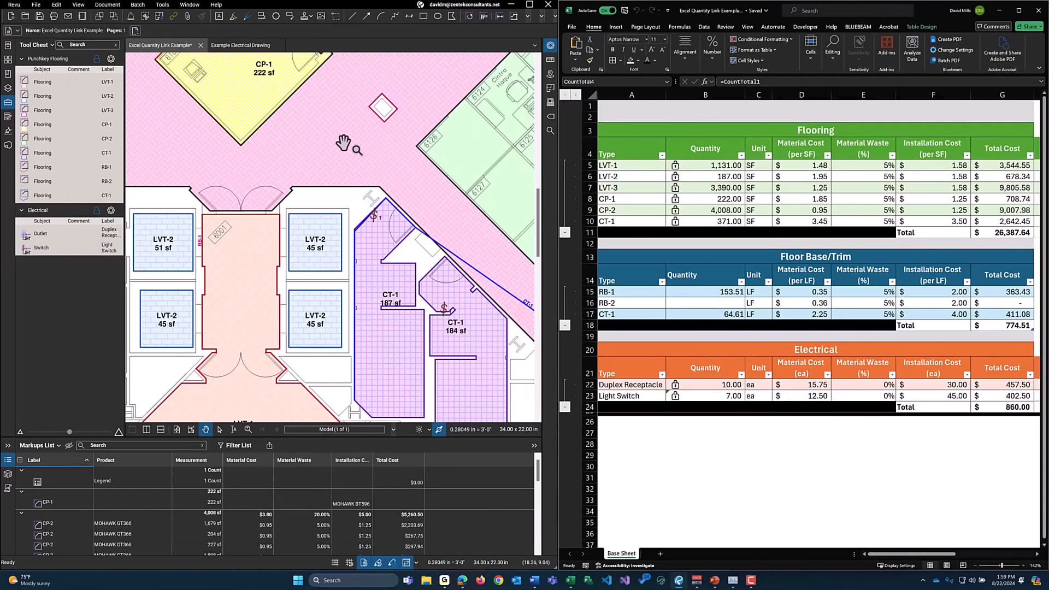
pyautogui.click(733, 395)
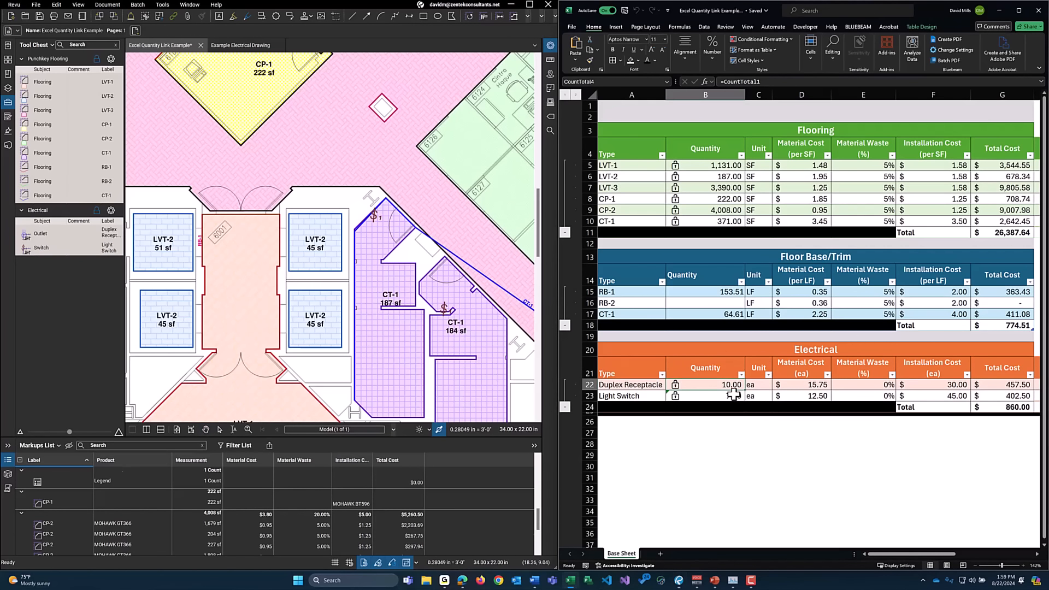
pyautogui.click(733, 394)
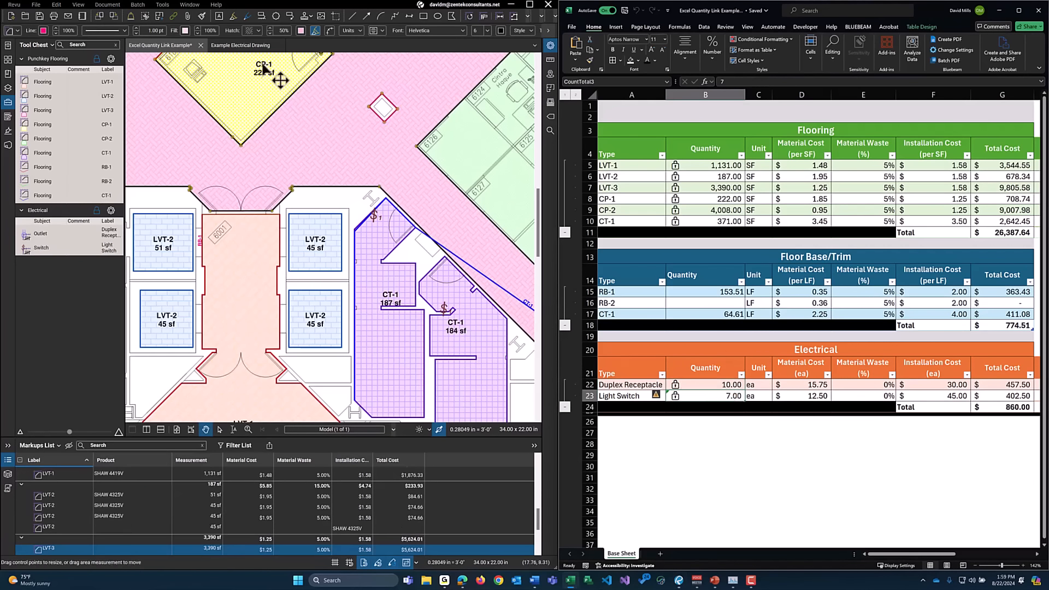
# Step: Delete the existing Light Switch count markup from the Example Electrical Drawing
pyautogui.click(233, 46)
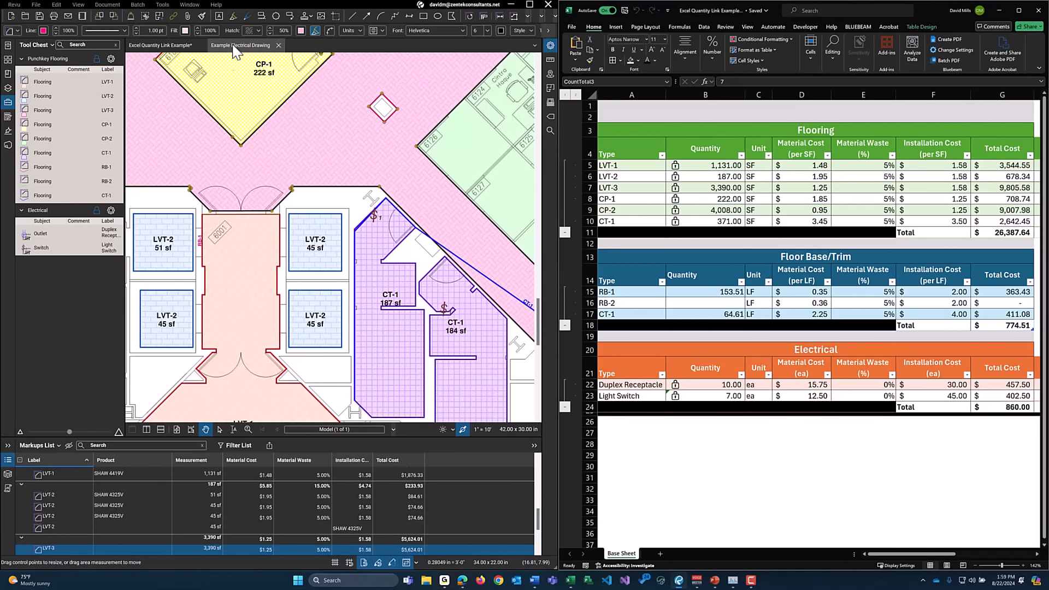
pyautogui.scroll(-1, 317, 178)
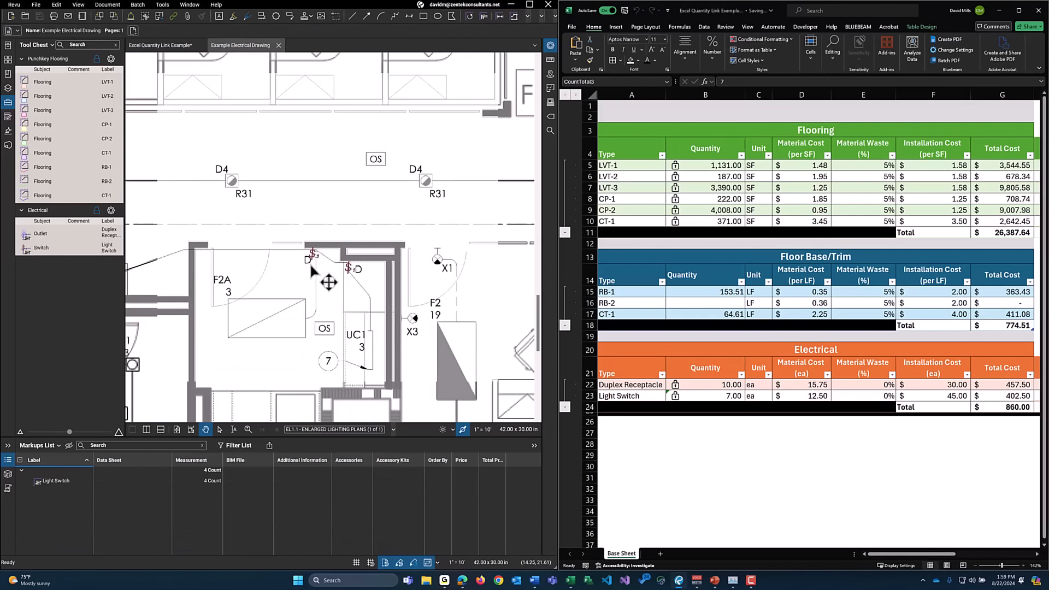
pyautogui.click(308, 257)
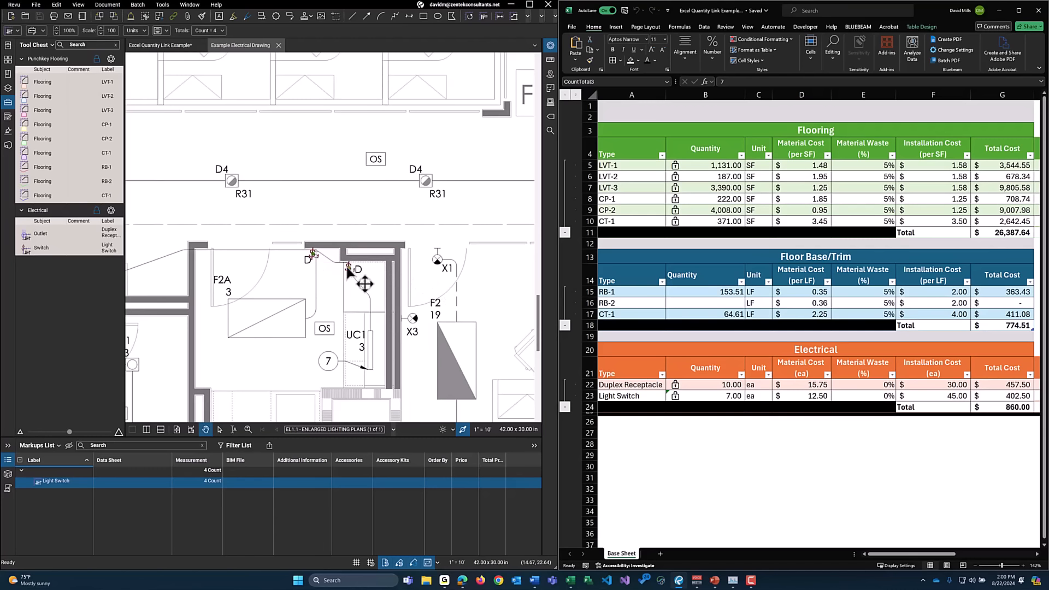
pyautogui.press('Delete')
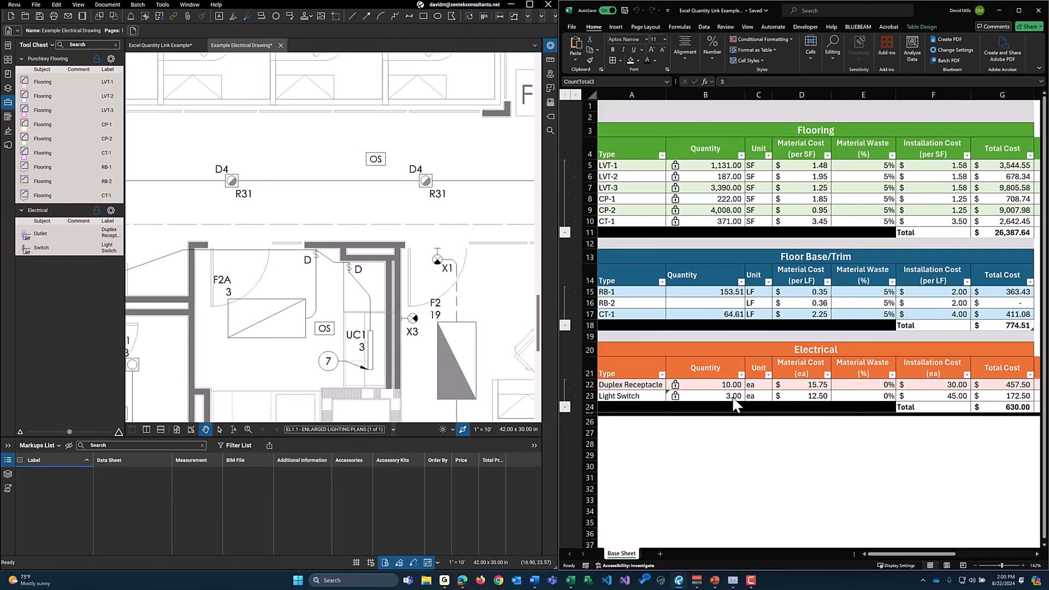
# Step: Place three Light Switch counts around the upper wall of the F2A room, at the two D switch symbols and just above the wall
pyautogui.click(52, 253)
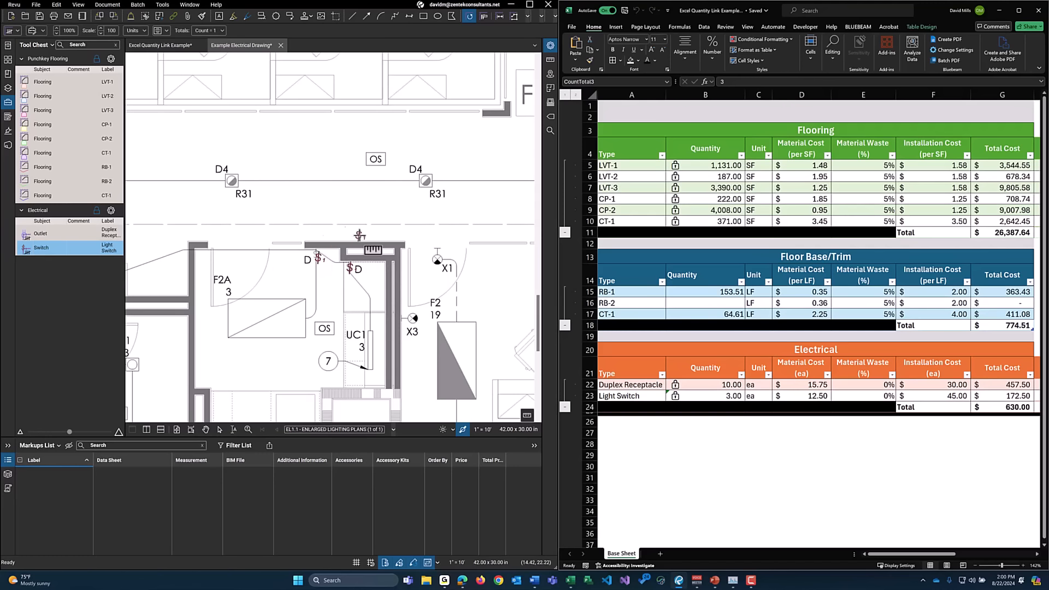
pyautogui.click(352, 230)
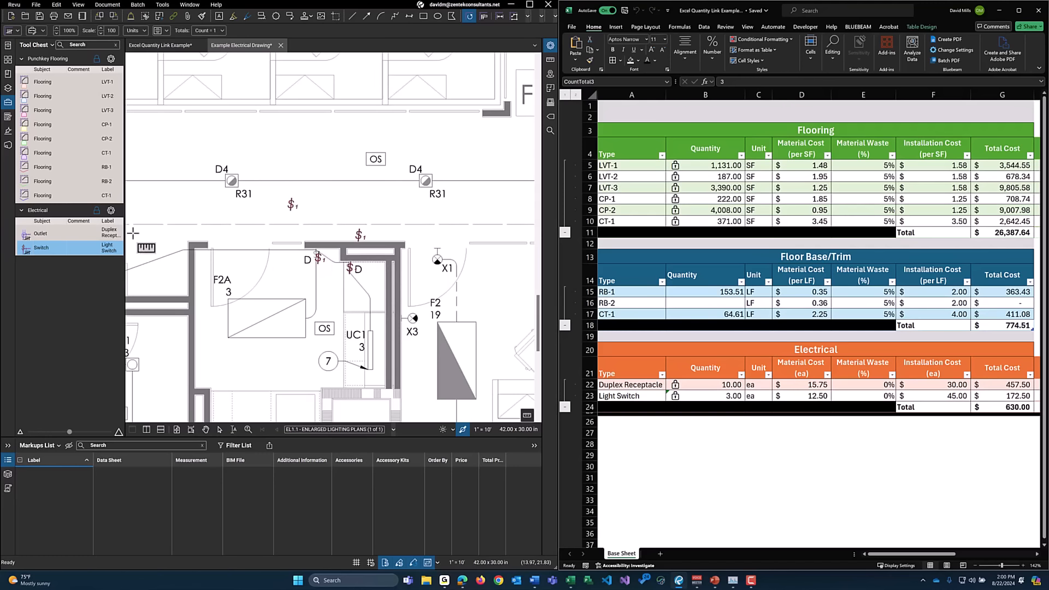
pyautogui.press('Escape')
# Step: Place four Duplex Receptacle outlets on both sides of the wall between UC1 and X3, and hide the Markups List
pyautogui.click(41, 234)
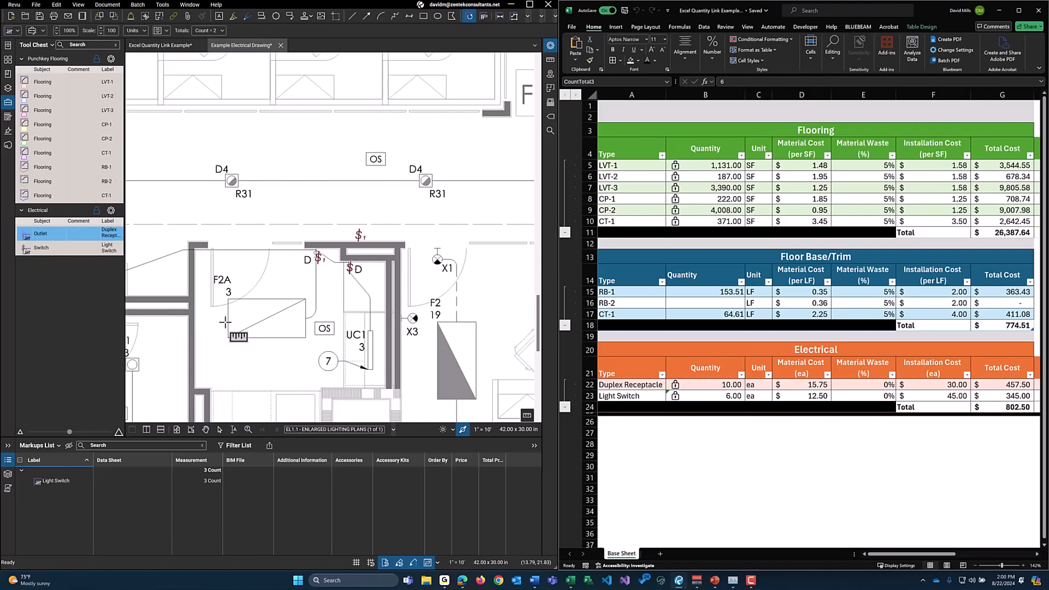
pyautogui.click(382, 324)
pyautogui.click(386, 357)
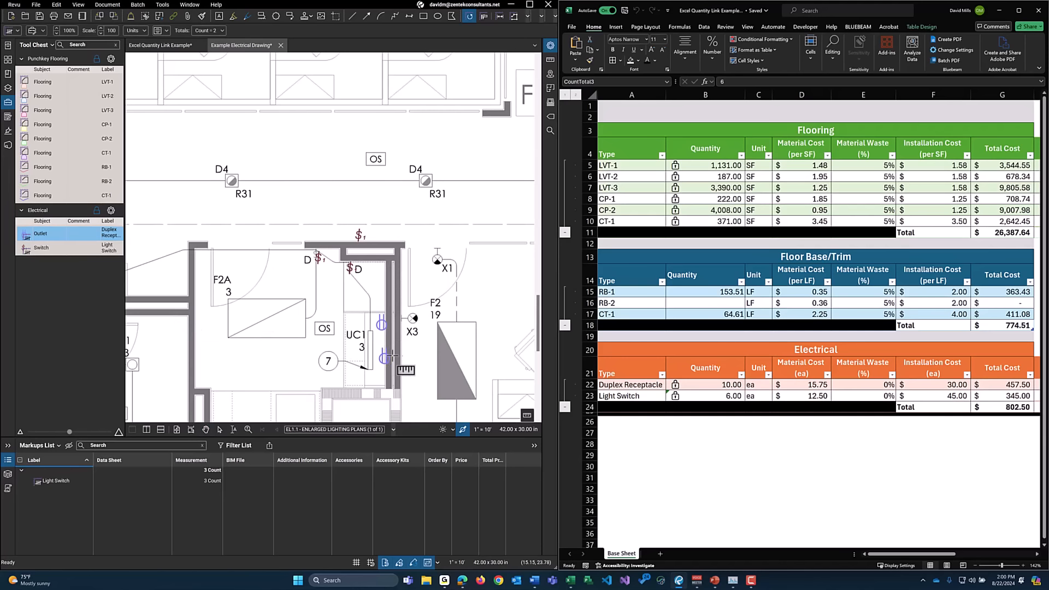
pyautogui.click(404, 358)
pyautogui.click(406, 265)
pyautogui.click(490, 254)
pyautogui.press('Escape')
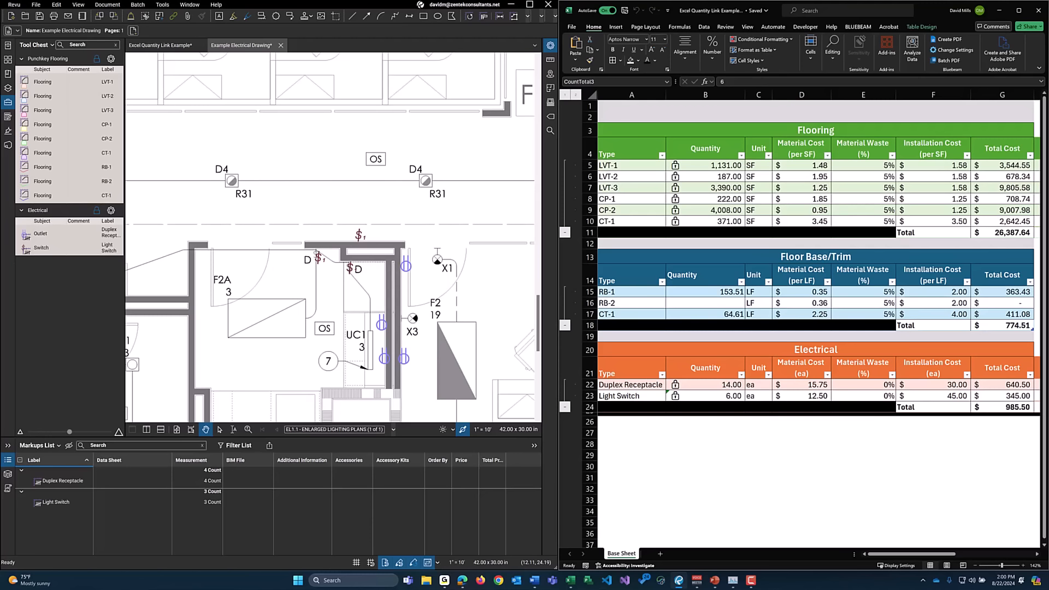
pyautogui.click(267, 437)
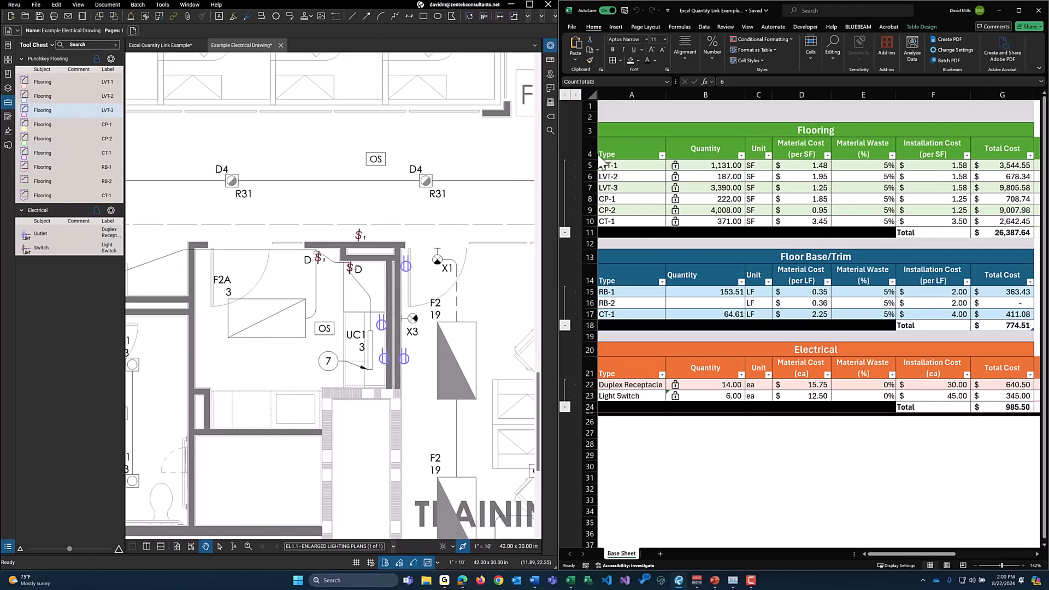
# Step: Examine the Label, Layer and Product criteria for a new Quantity Link on the RB-2 quantity cell, and cancel the link
pyautogui.click(718, 303)
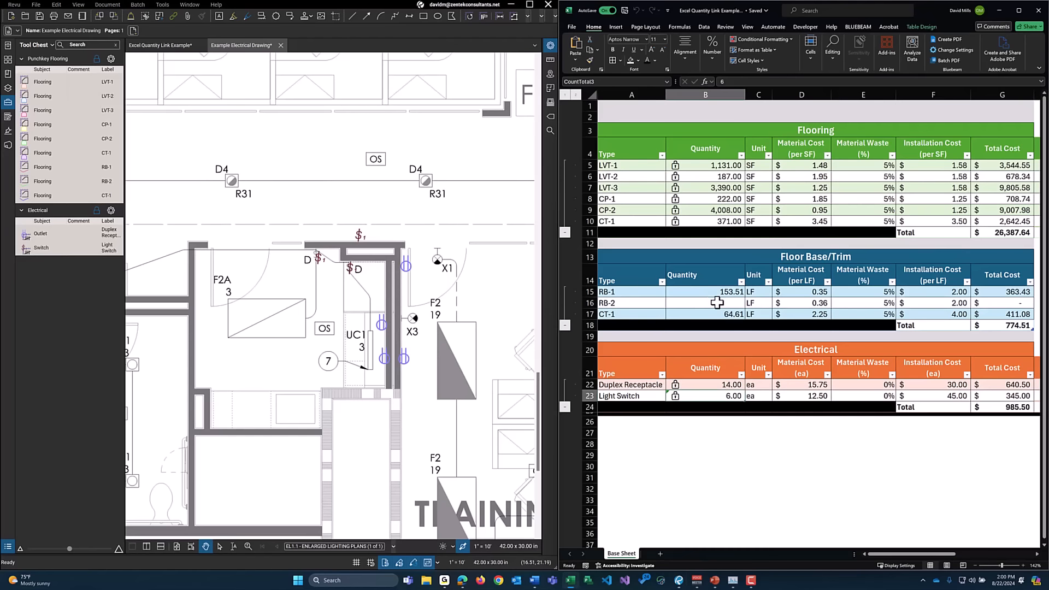
pyautogui.rightClick(717, 302)
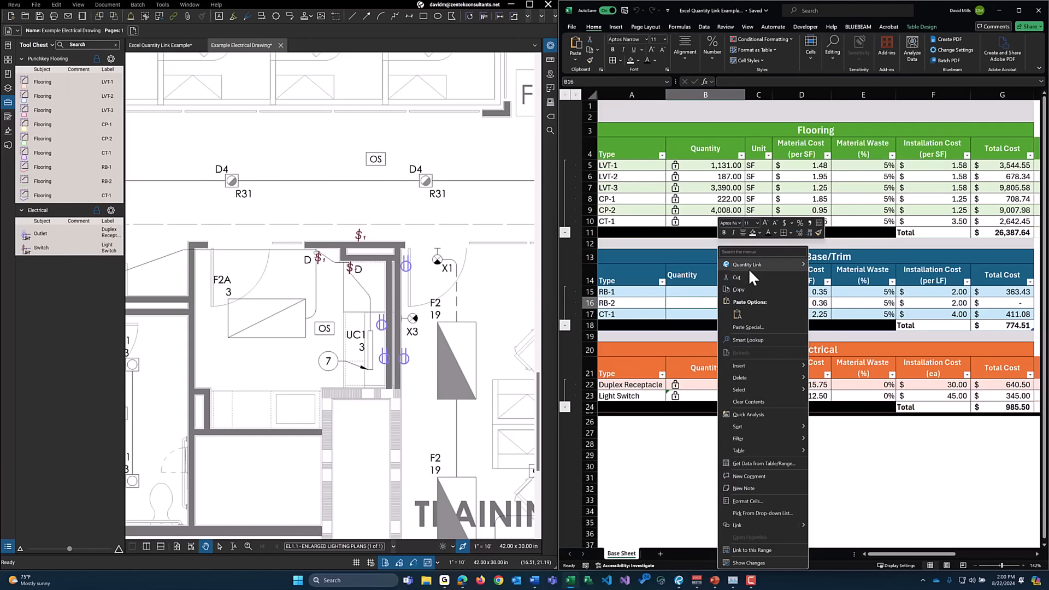
pyautogui.moveTo(749, 267)
pyautogui.click(830, 266)
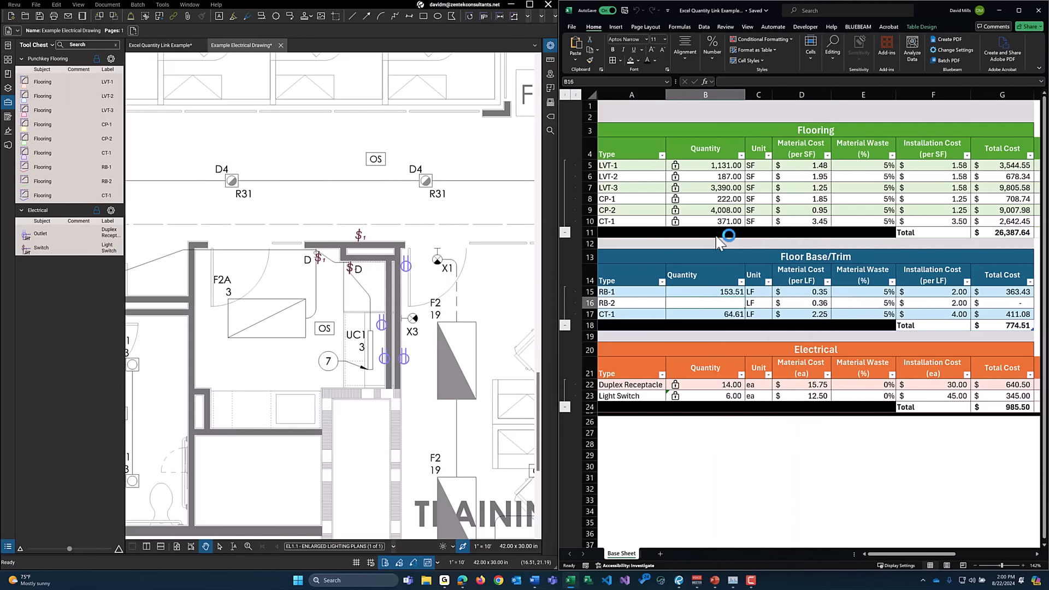
pyautogui.click(800, 256)
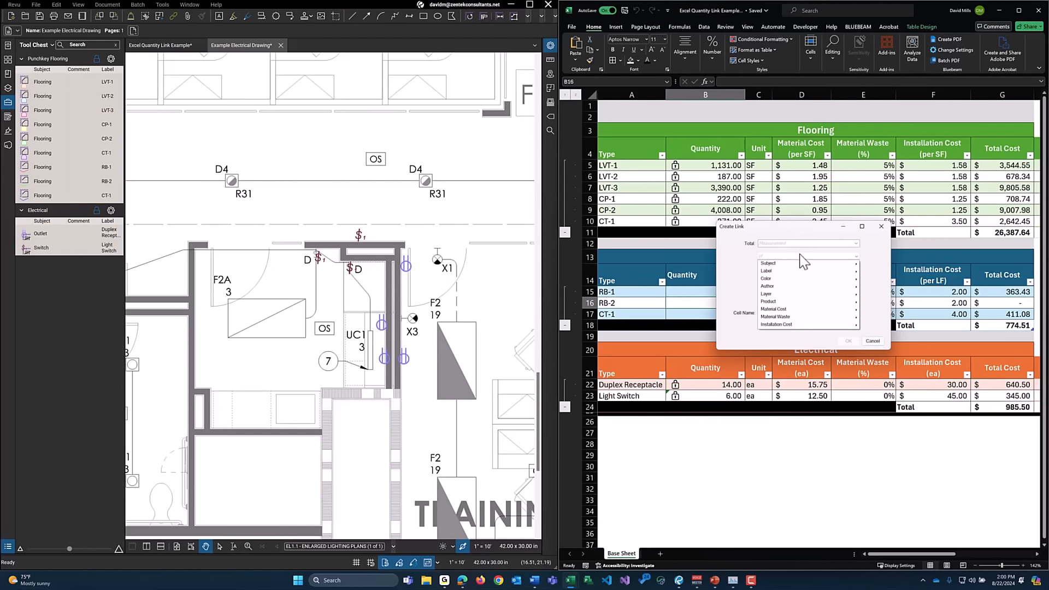
pyautogui.moveTo(791, 267)
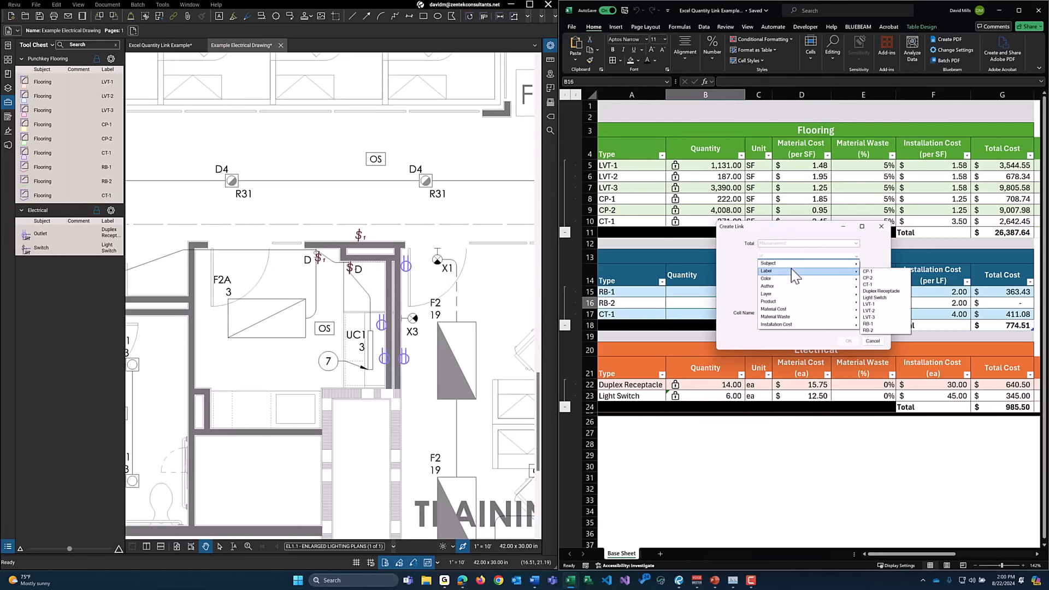
pyautogui.moveTo(778, 304)
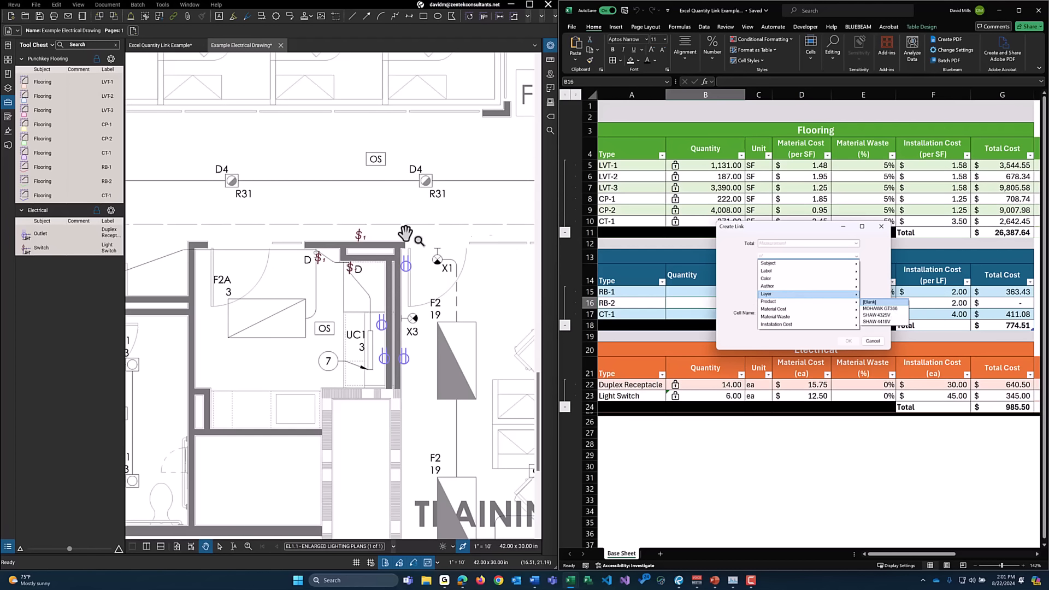
pyautogui.click(77, 275)
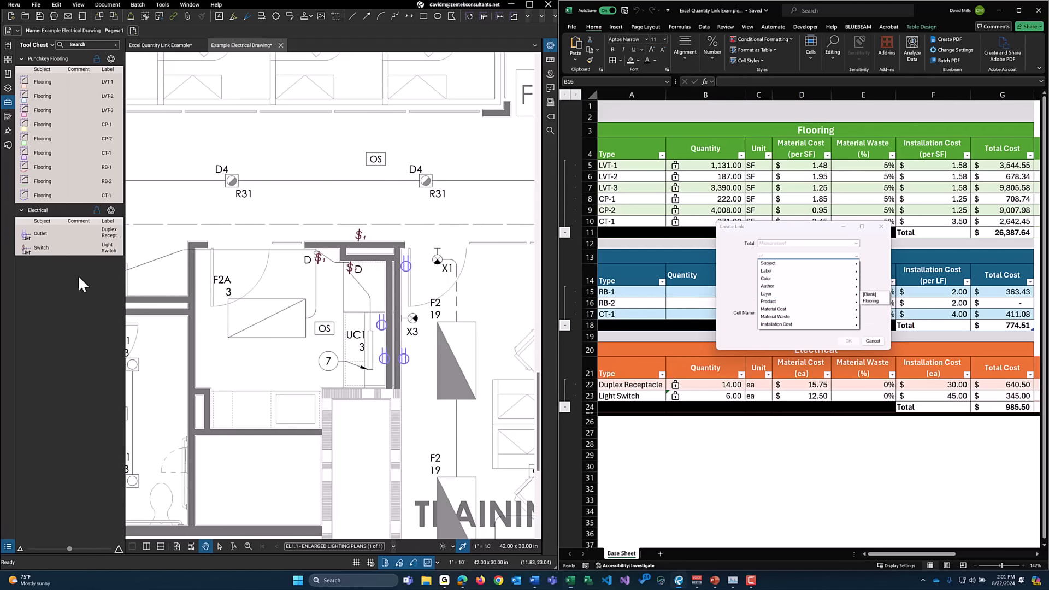
pyautogui.click(881, 226)
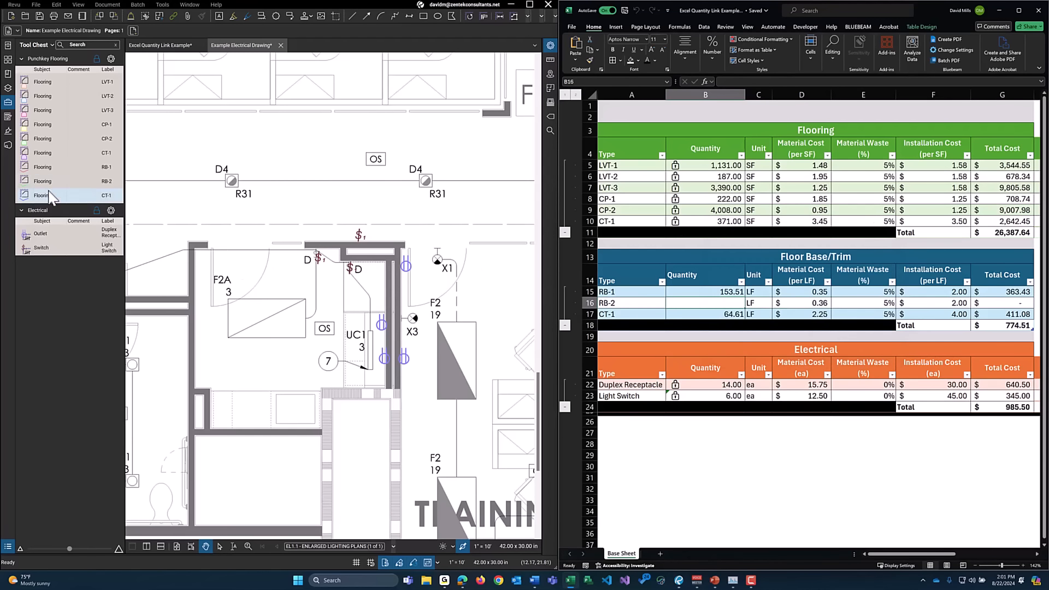
# Step: Review the LVT-2 flooring tool's measurement settings and compare its custom properties in the electrical drawing and in Excel Quantity Link Example
pyautogui.click(109, 185)
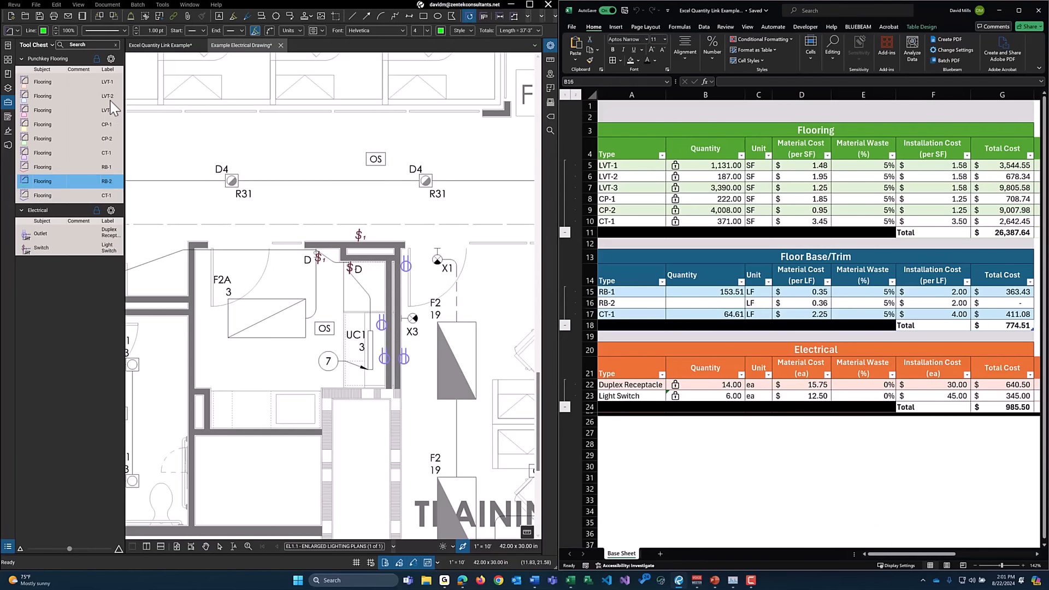
pyautogui.click(109, 98)
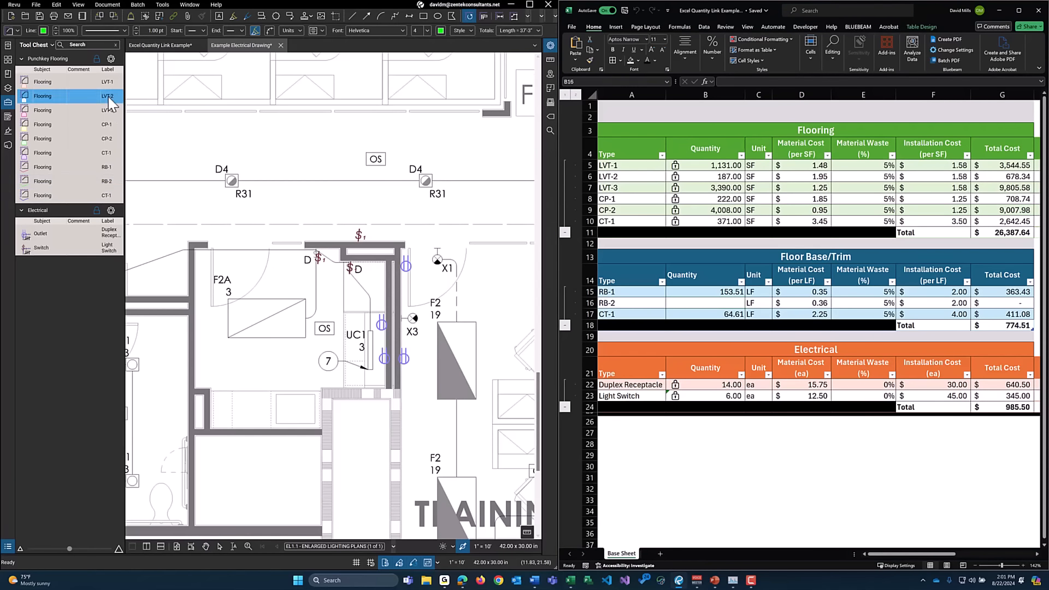
pyautogui.click(549, 59)
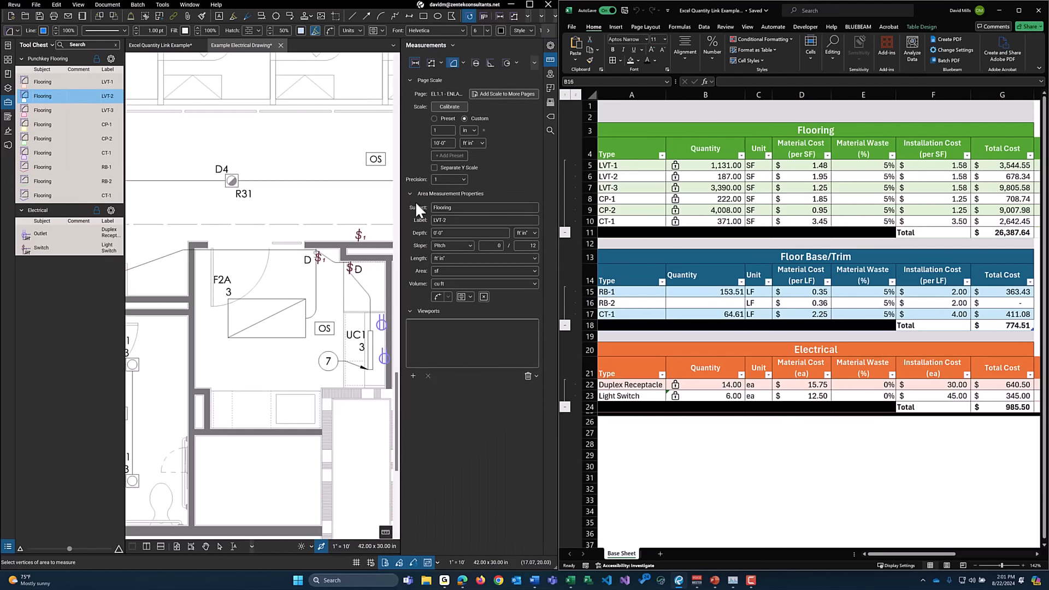
pyautogui.click(550, 48)
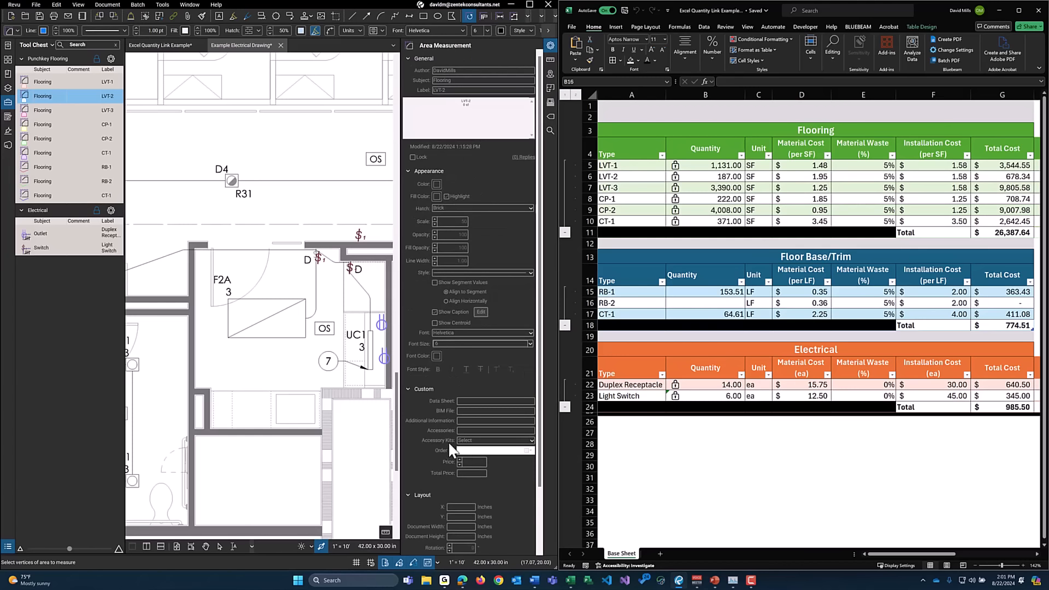
pyautogui.click(152, 46)
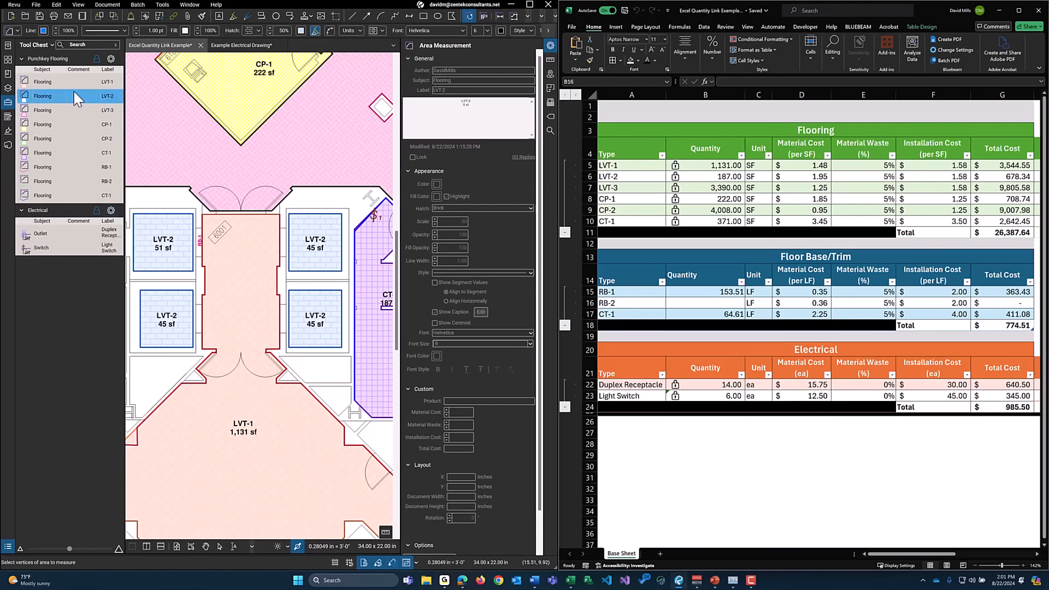
# Step: Set the Product property of the LVT-1 flooring tool to SHAW 0655V
pyautogui.click(60, 82)
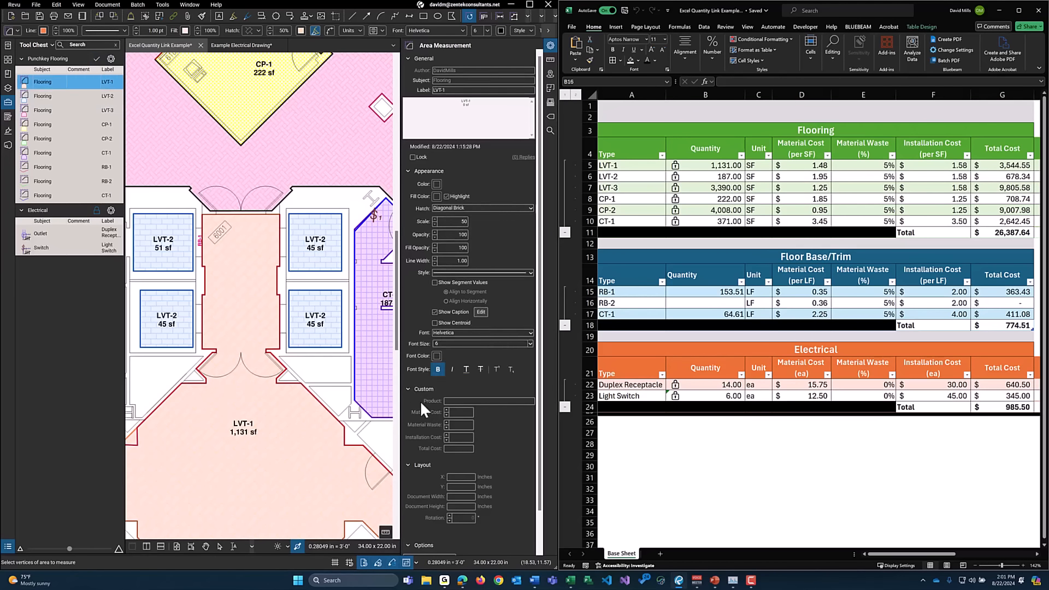
pyautogui.click(461, 402)
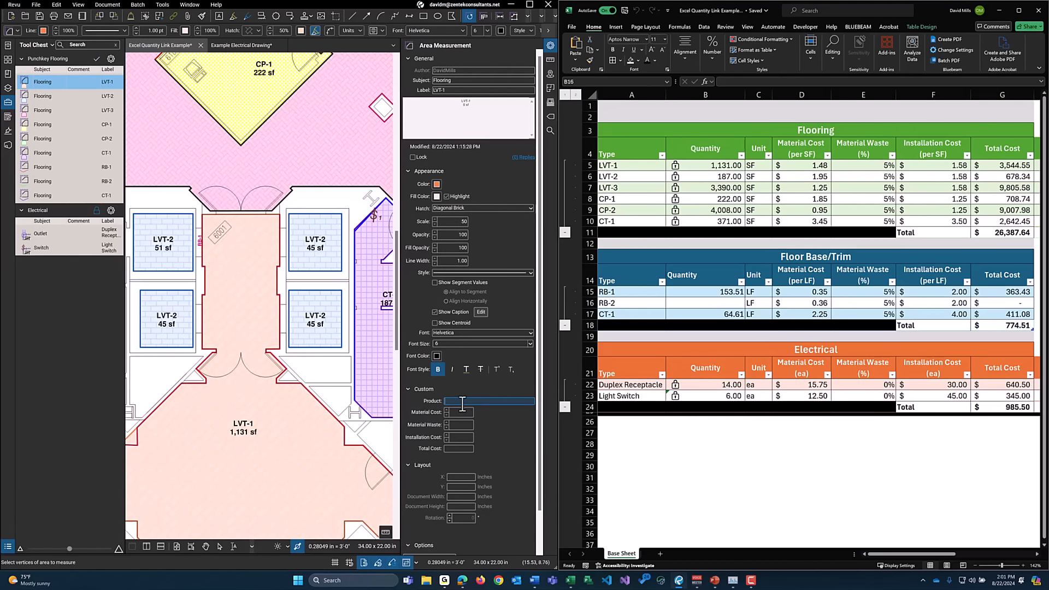
pyautogui.write('SHAW 0655V')
pyautogui.click(473, 409)
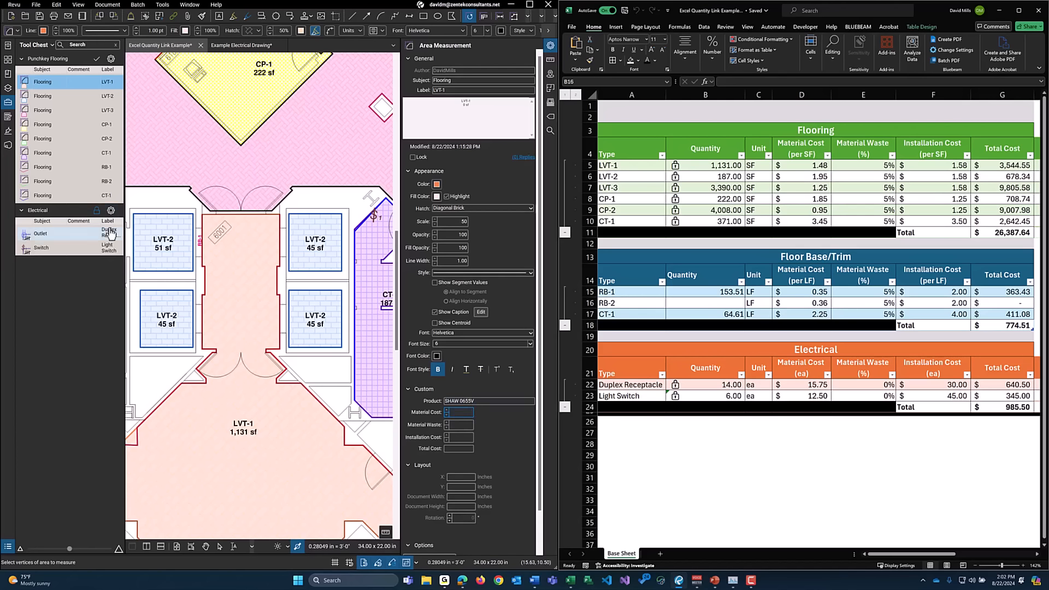
pyautogui.click(93, 63)
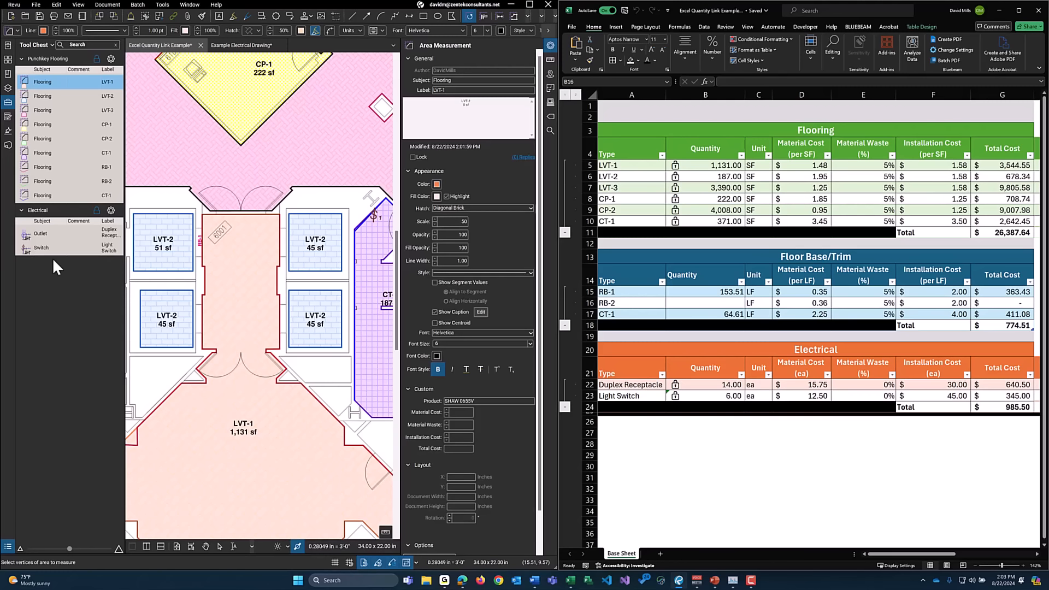
pyautogui.click(685, 242)
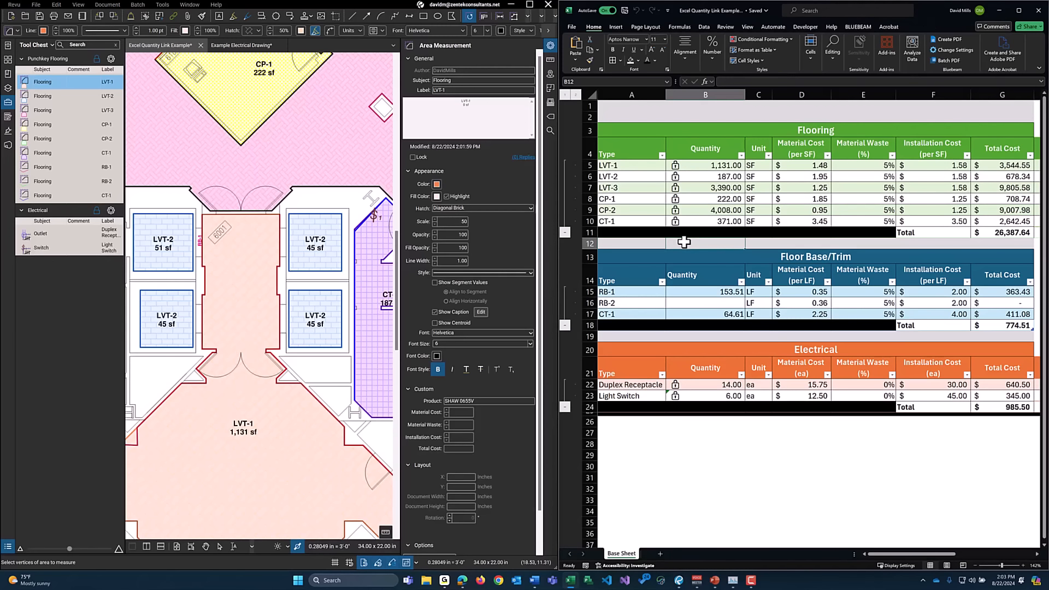